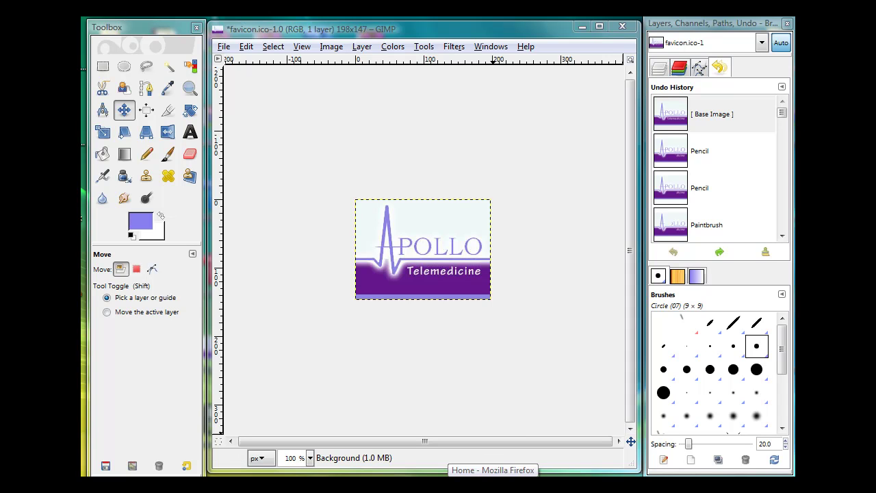
# Bring the browser showing the Apollo site forward, nudge its position, then minimize it.
pyautogui.click(489, 482)
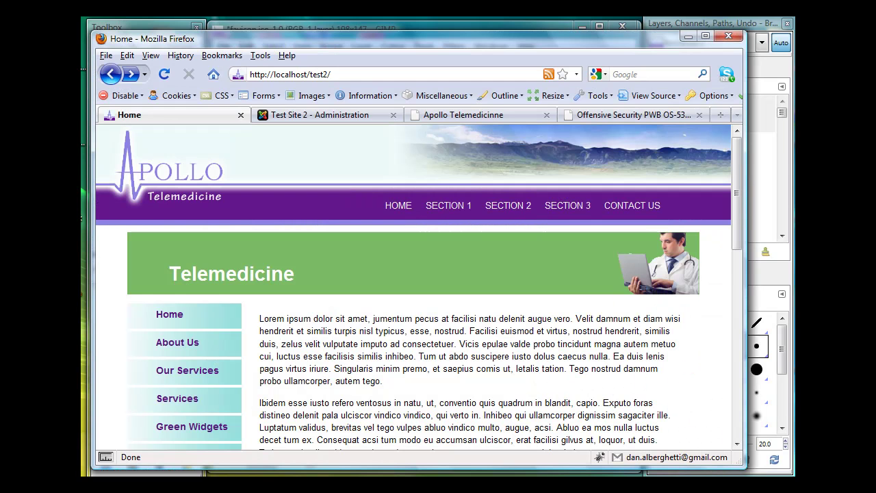
pyautogui.moveTo(292, 36); pyautogui.dragTo(295, 30)
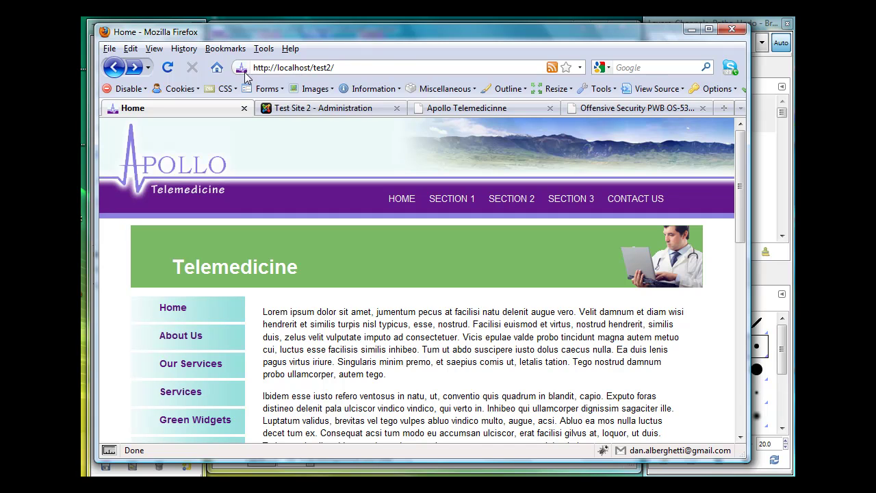
pyautogui.moveTo(245, 75)
pyautogui.click(691, 30)
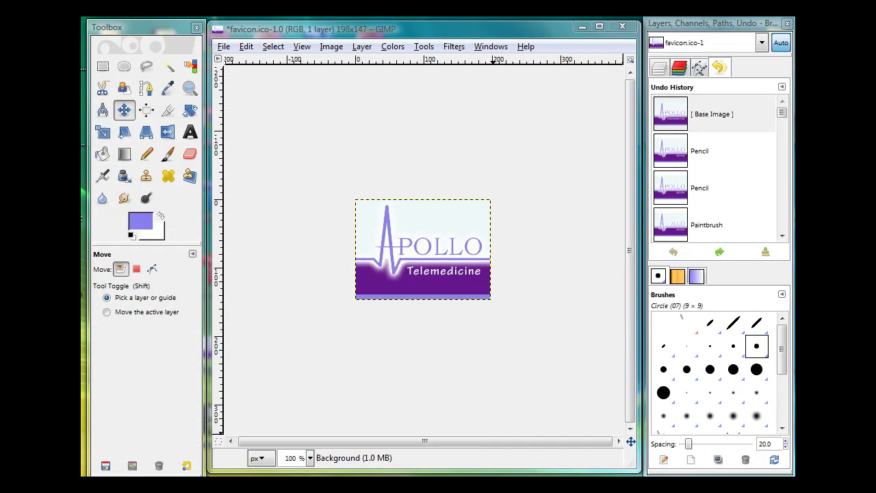
# Open the WampServer www directory and go into the test2 folder.
pyautogui.click(794, 475)
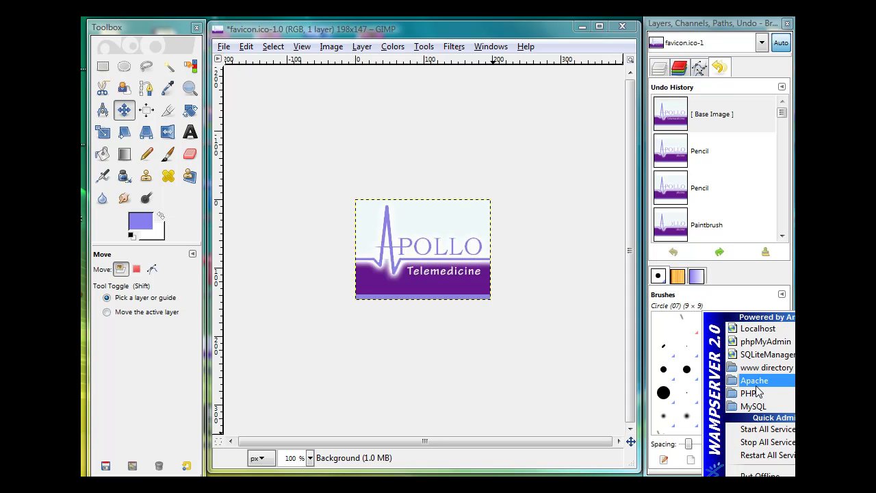
pyautogui.moveTo(756, 383)
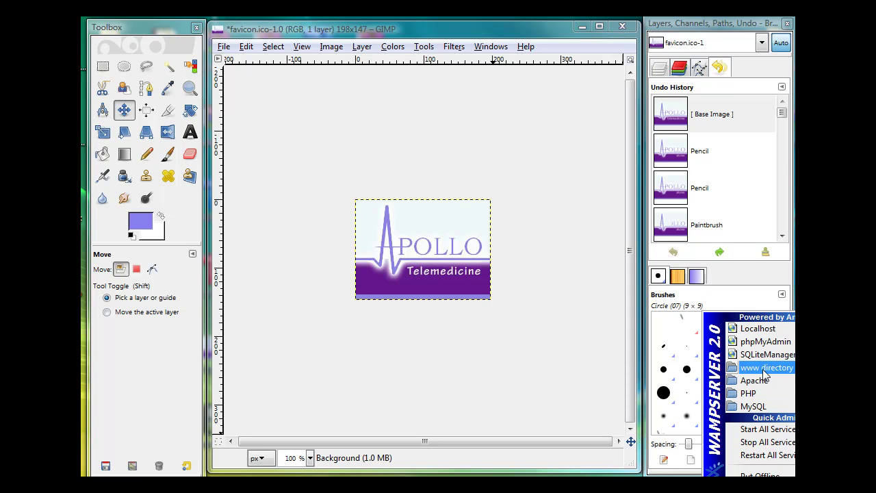
pyautogui.click(765, 373)
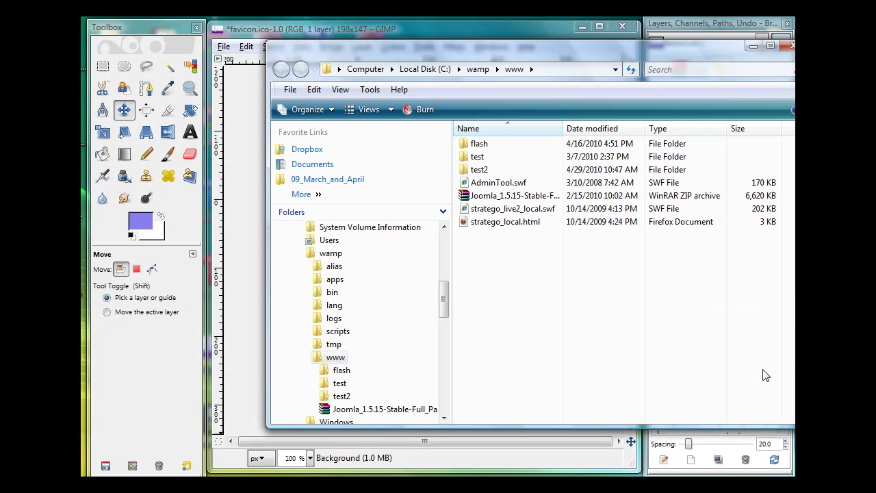
pyautogui.moveTo(619, 47); pyautogui.dragTo(509, 48)
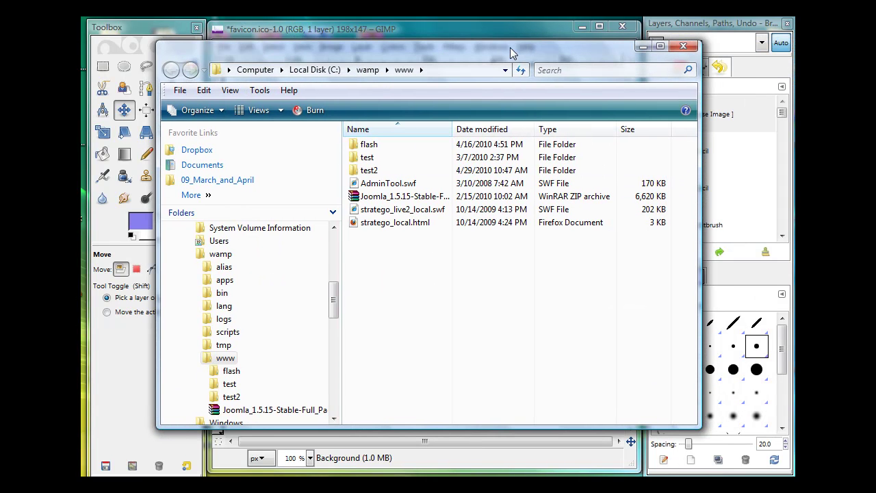
pyautogui.doubleClick(373, 172)
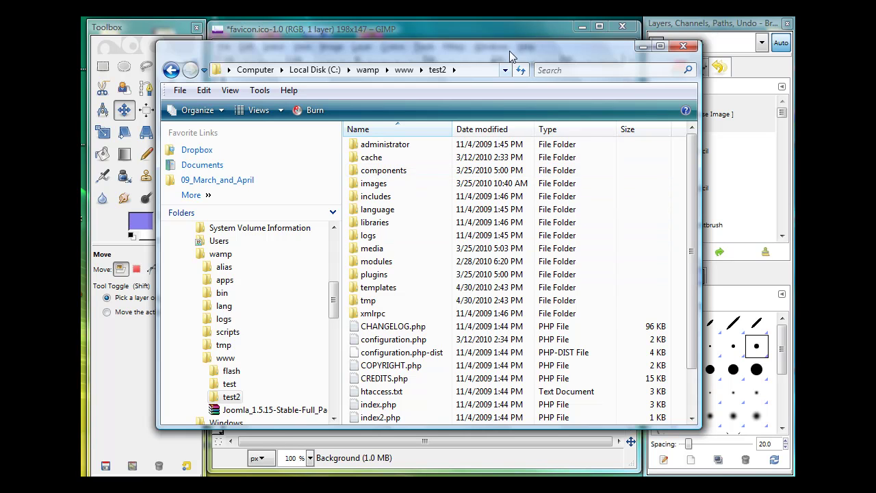
# Open templates, then telemed_template, and select the existing favicon.ico.
pyautogui.moveTo(517, 52); pyautogui.dragTo(506, 38)
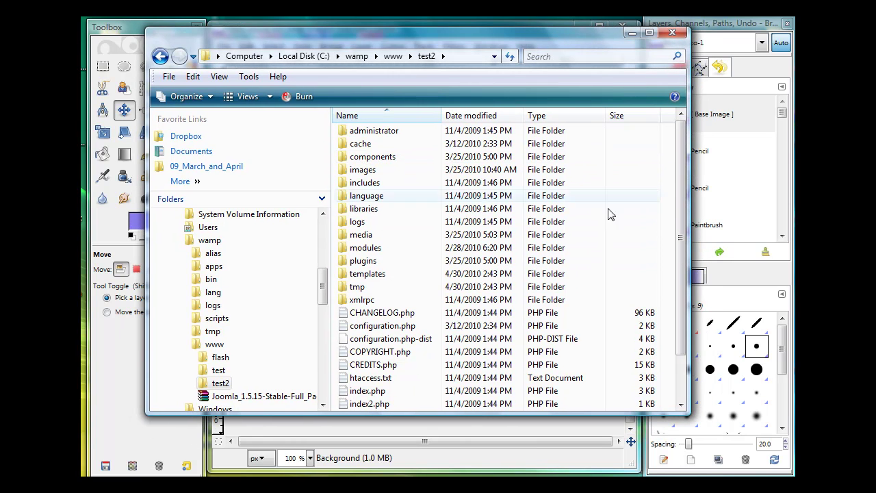
pyautogui.moveTo(679, 190); pyautogui.dragTo(674, 208)
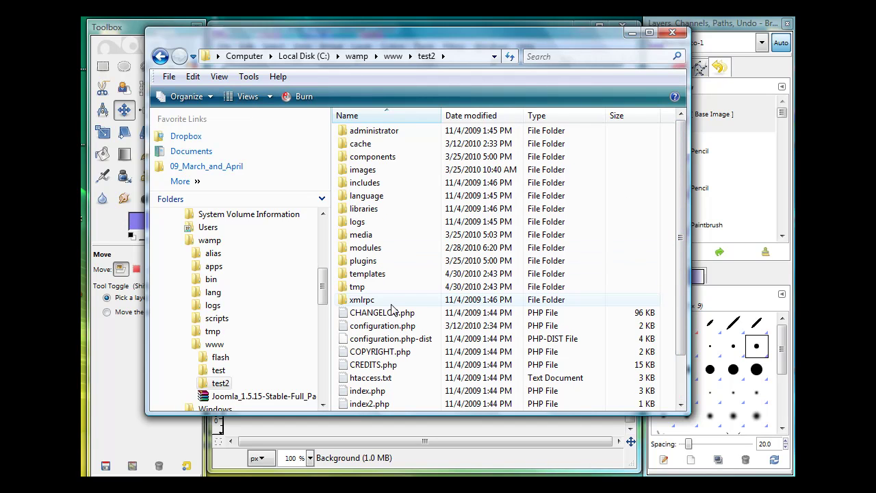
pyautogui.doubleClick(368, 274)
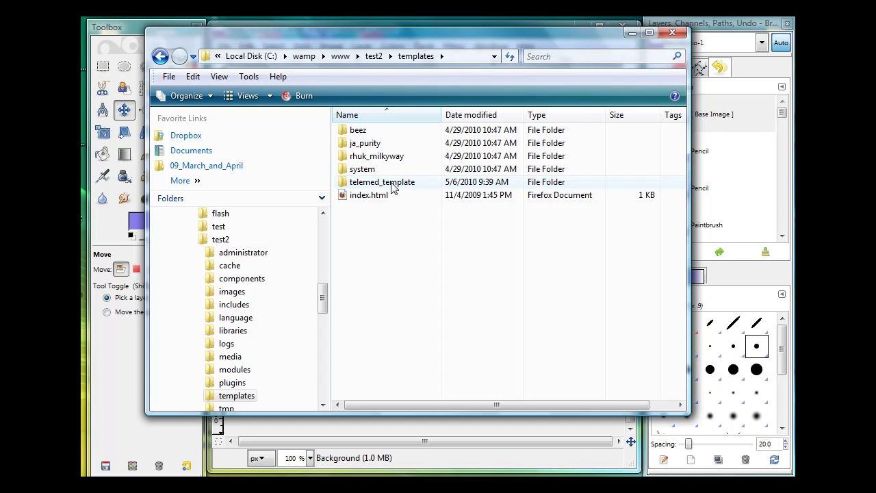
pyautogui.doubleClick(381, 182)
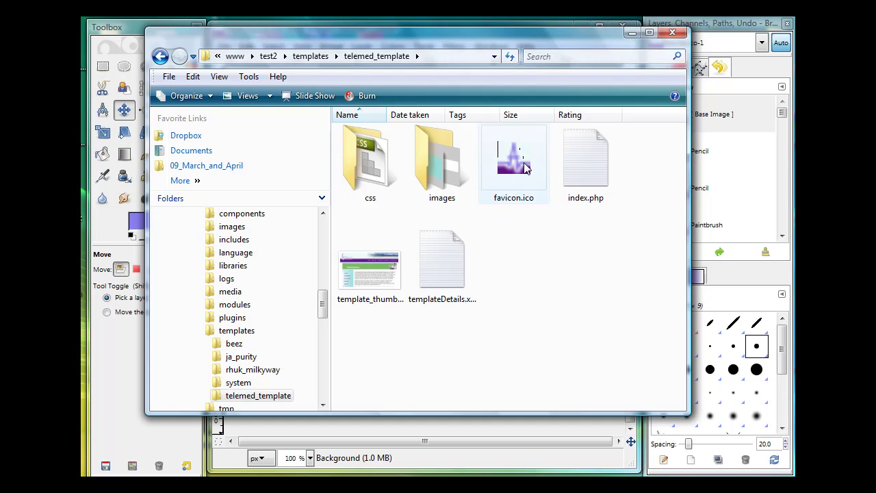
pyautogui.click(524, 164)
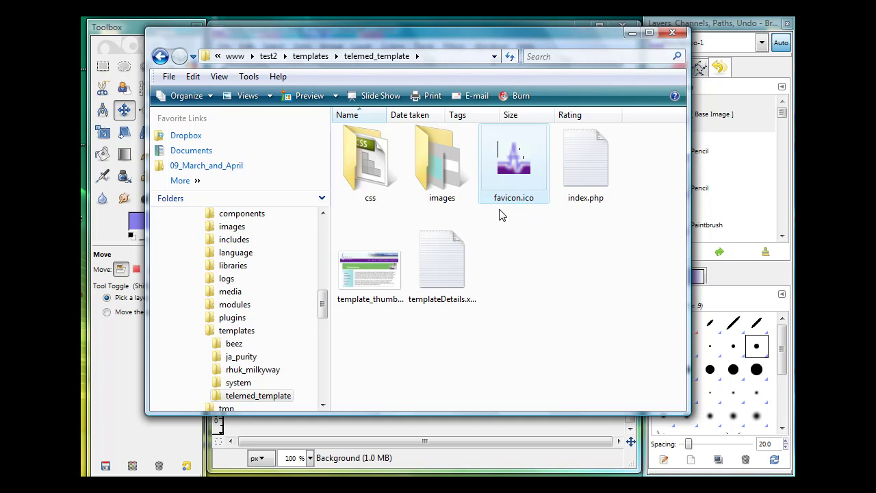
pyautogui.moveTo(530, 185)
# Crop the logo to 91×119 px from its top-left corner, lowering the top edge 4 px.
pyautogui.click(631, 32)
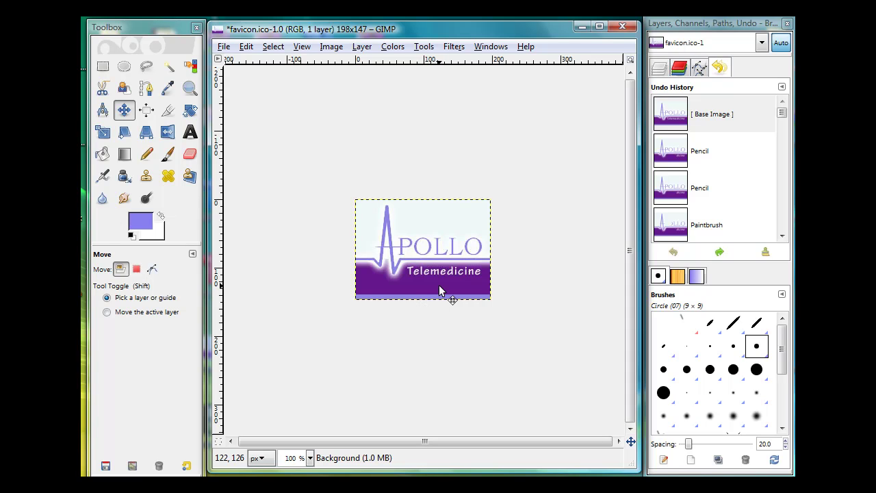
pyautogui.click(168, 109)
pyautogui.moveTo(355, 199); pyautogui.dragTo(417, 281)
pyautogui.moveTo(388, 203); pyautogui.dragTo(388, 207)
pyautogui.press('Return')
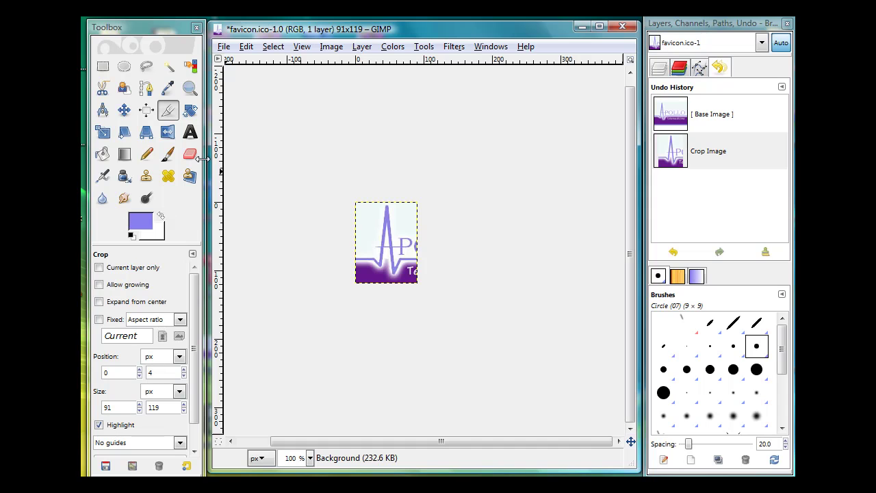
# Sample the band's dark purple and paint over the white 'Ta' lettering.
pyautogui.click(168, 156)
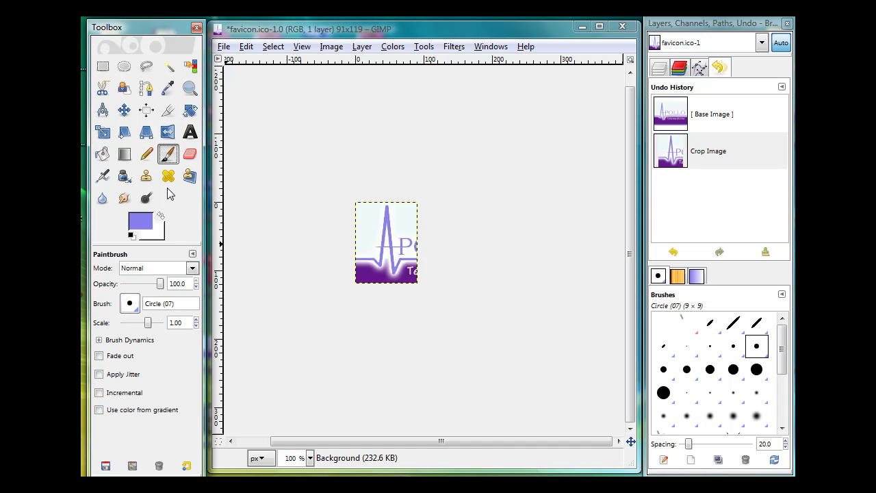
pyautogui.click(168, 88)
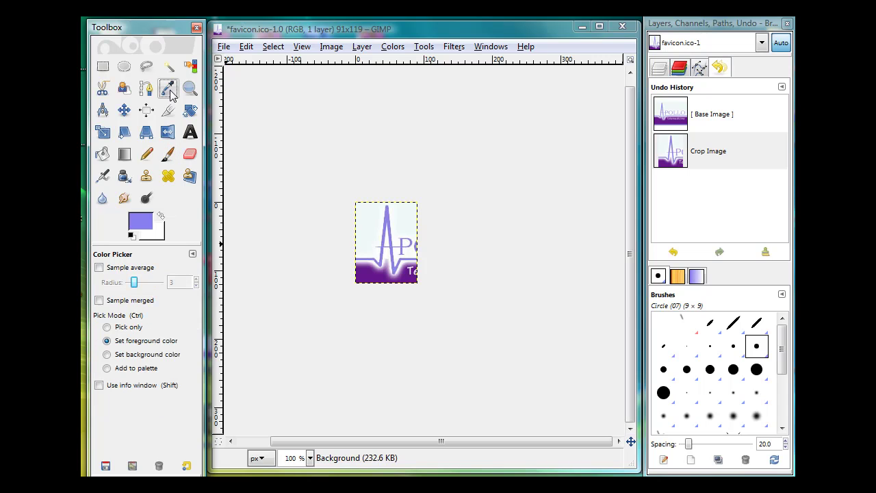
pyautogui.click(379, 277)
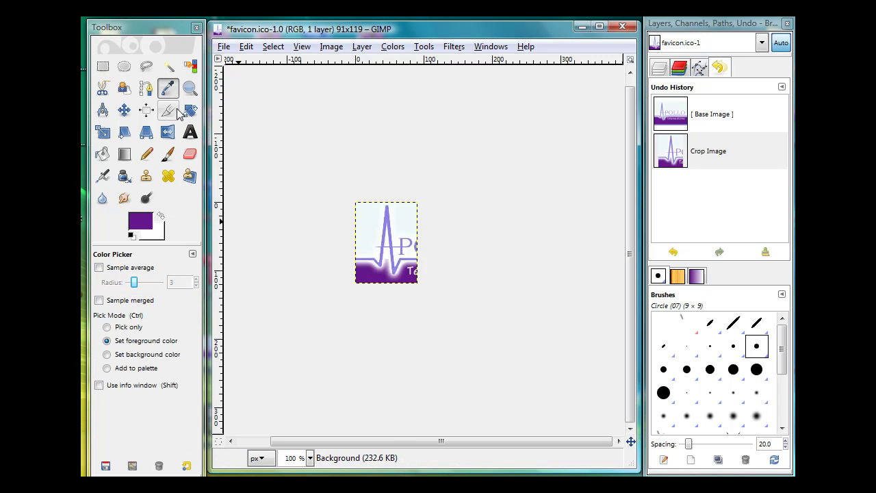
pyautogui.click(168, 155)
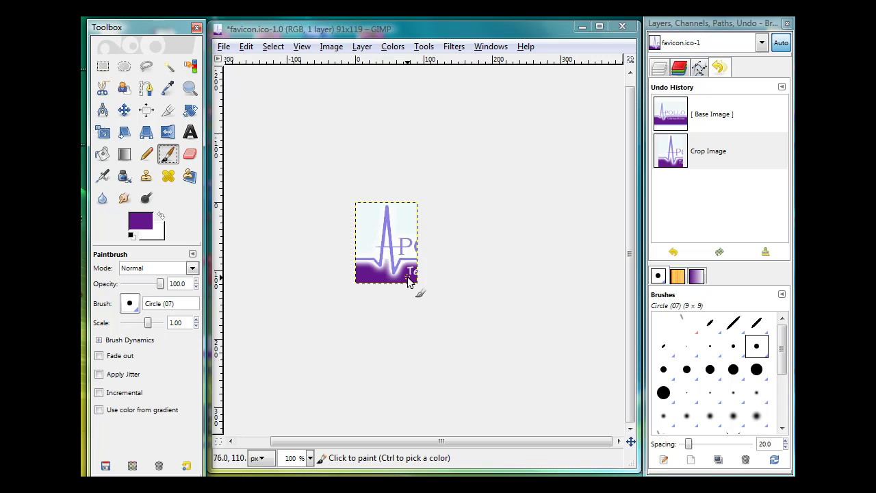
pyautogui.moveTo(405, 277); pyautogui.dragTo(419, 272)
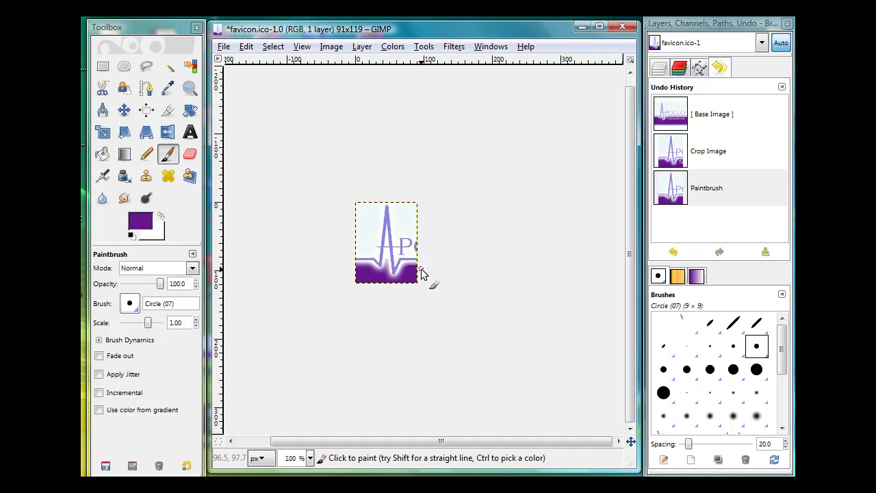
# Sample the pale background and paint out the partial letter and the area along the spike.
pyautogui.click(167, 88)
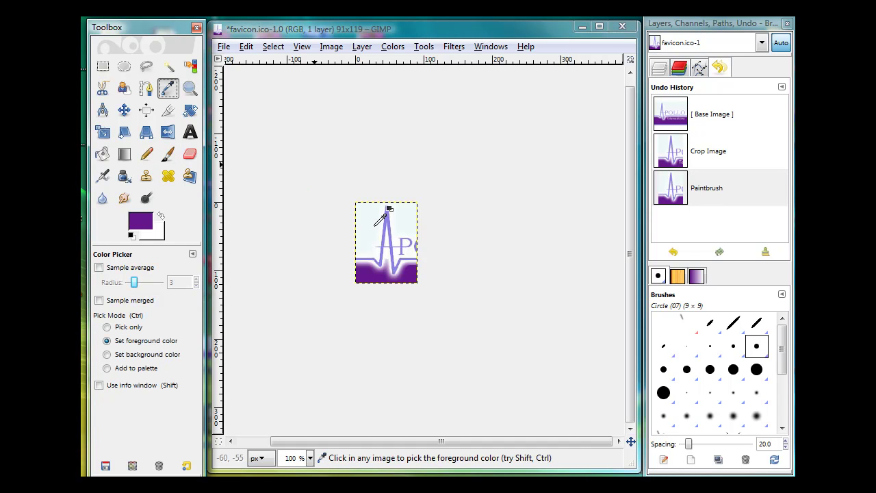
pyautogui.click(367, 210)
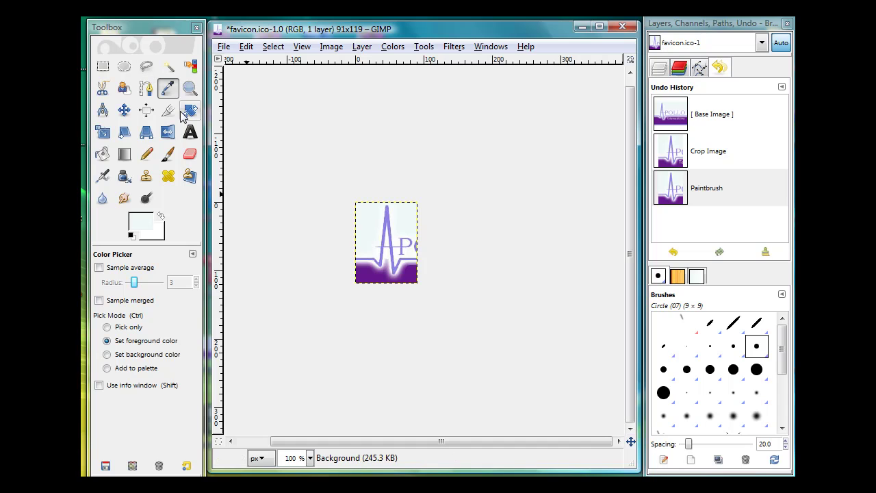
pyautogui.click(168, 154)
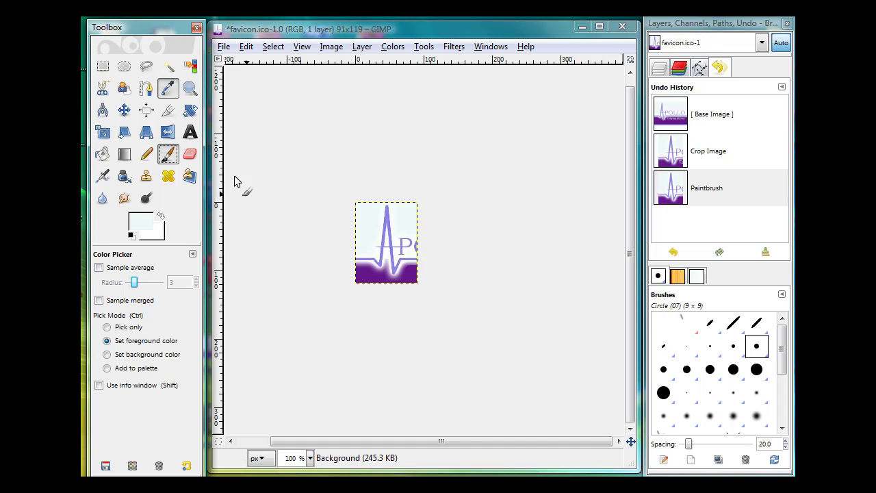
pyautogui.moveTo(416, 253)
pyautogui.mouseDown()
pyautogui.moveTo(417, 242)
pyautogui.moveTo(418, 253)
pyautogui.moveTo(415, 243)
pyautogui.moveTo(401, 246)
pyautogui.moveTo(410, 245)
pyautogui.mouseUp()
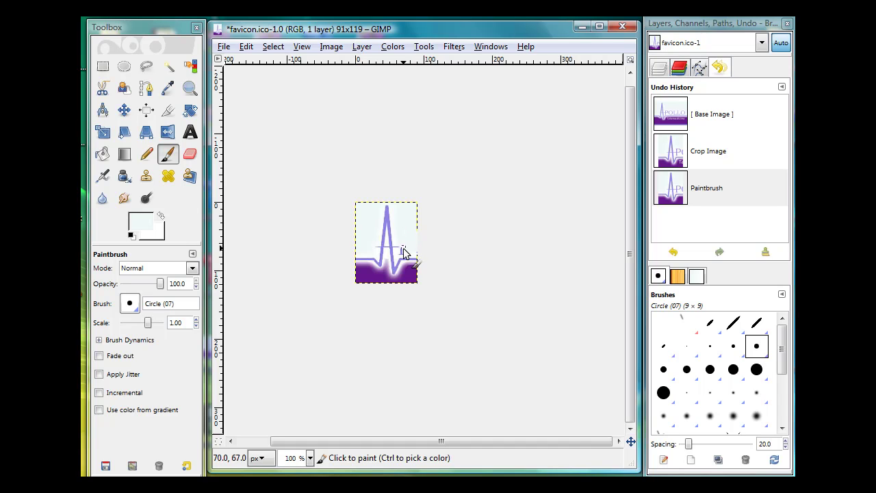
pyautogui.moveTo(402, 258); pyautogui.dragTo(400, 243)
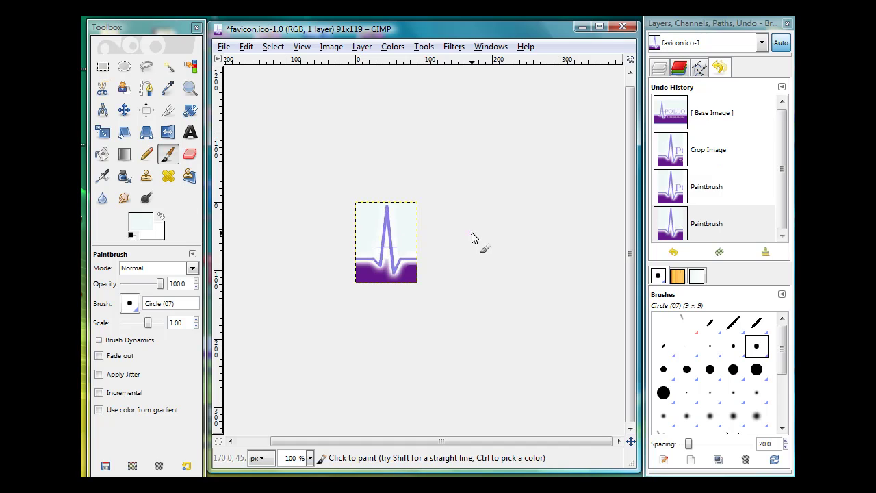
pyautogui.click(400, 258)
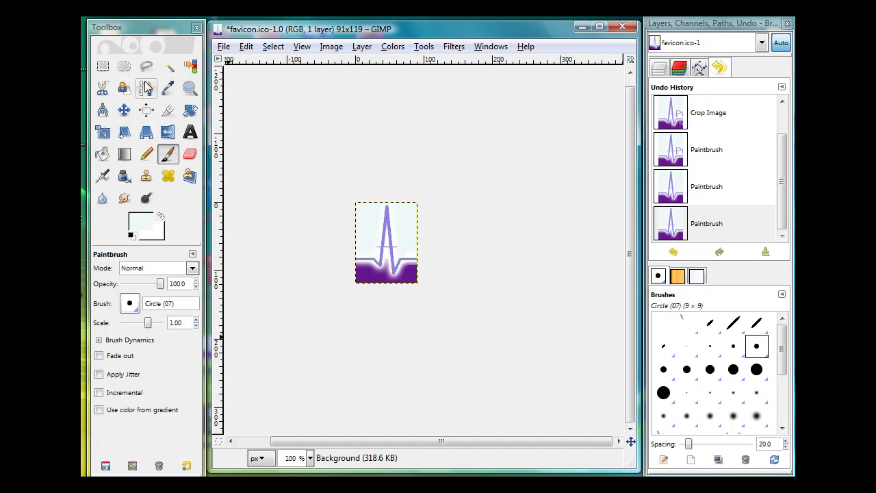
# Zoom the view in to 200% on the logo.
pyautogui.click(189, 89)
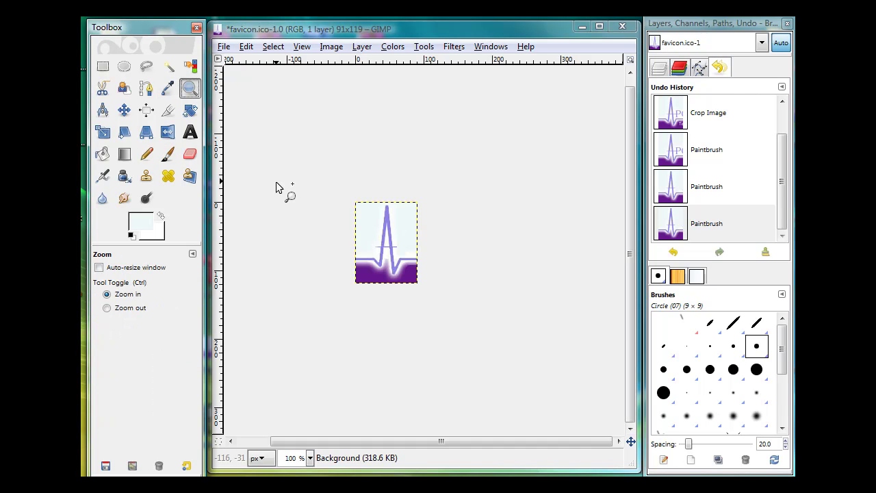
pyautogui.click(384, 239)
pyautogui.click(396, 242)
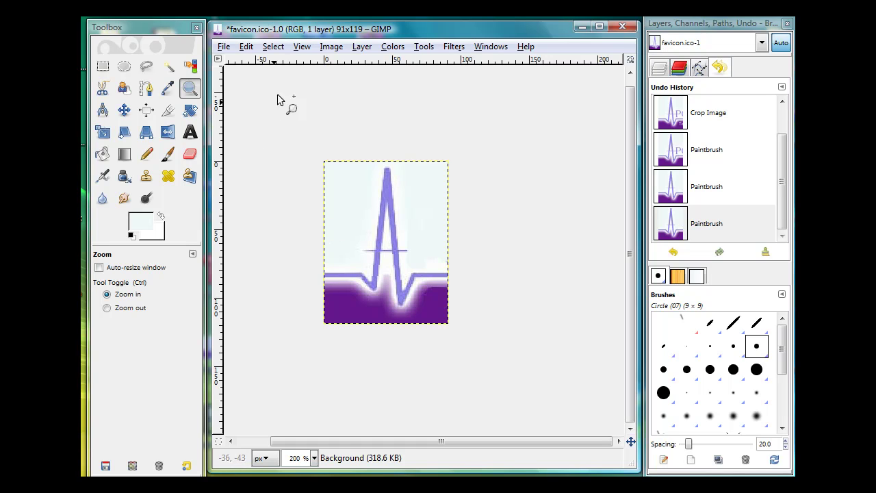
pyautogui.click(330, 49)
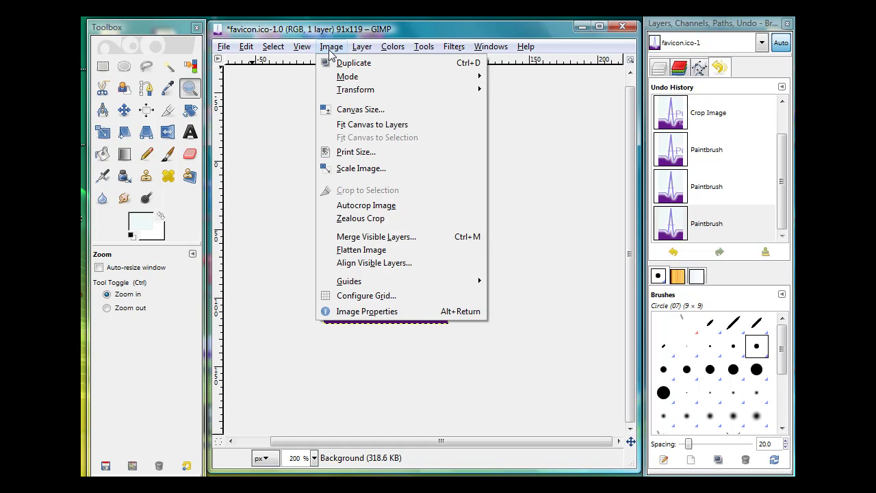
# Scale the image with the chain unlinked, changing height from 119 to 91 for a 91×91 square.
pyautogui.click(346, 168)
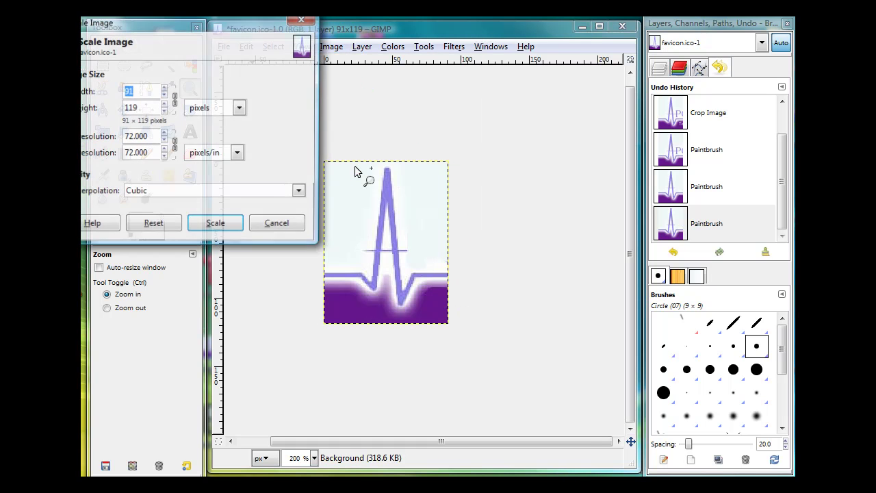
pyautogui.moveTo(173, 25); pyautogui.dragTo(217, 34)
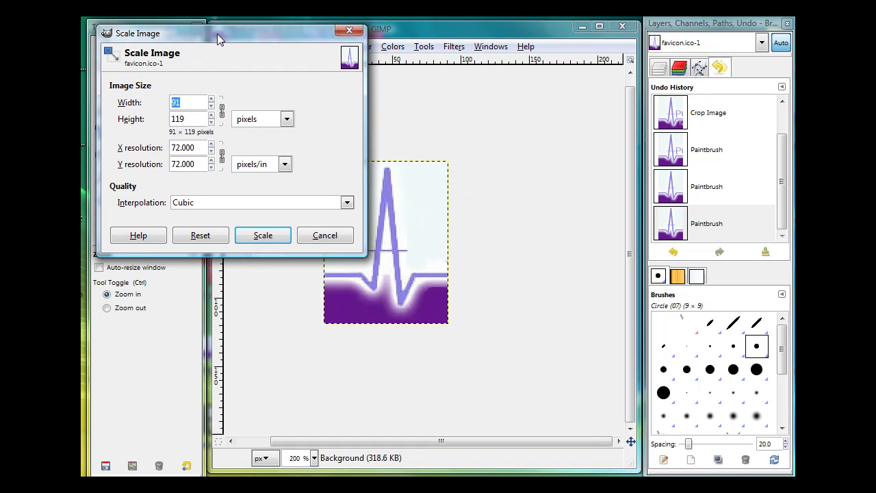
pyautogui.click(222, 113)
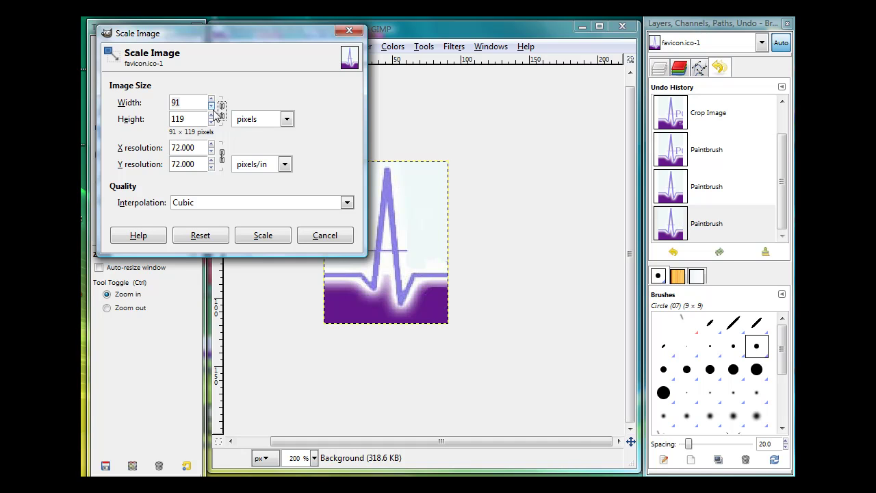
pyautogui.click(211, 115)
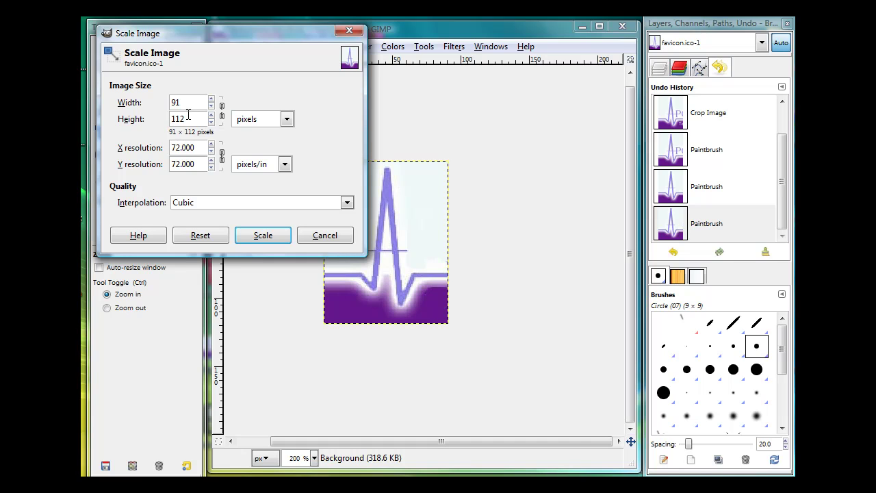
pyautogui.moveTo(188, 115); pyautogui.dragTo(154, 125)
pyautogui.write('91')
pyautogui.click(264, 236)
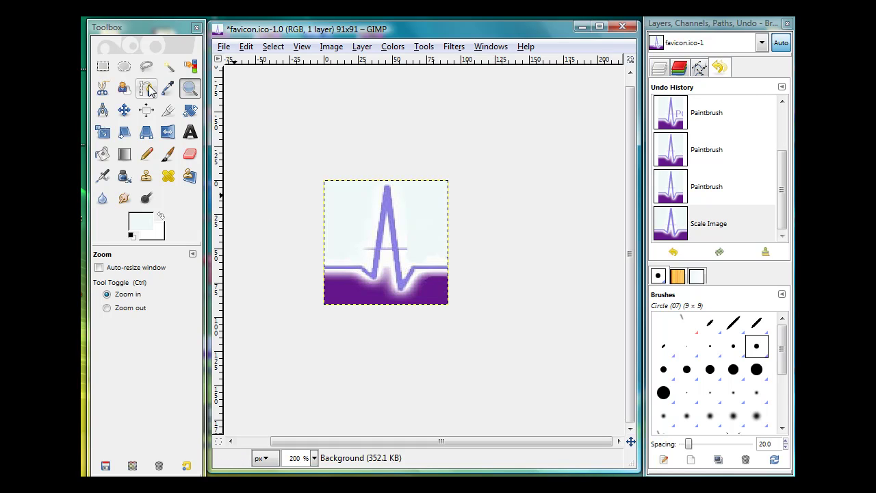
# Scale the logo down to 16×16 px and view it at 100% zoom.
pyautogui.click(332, 46)
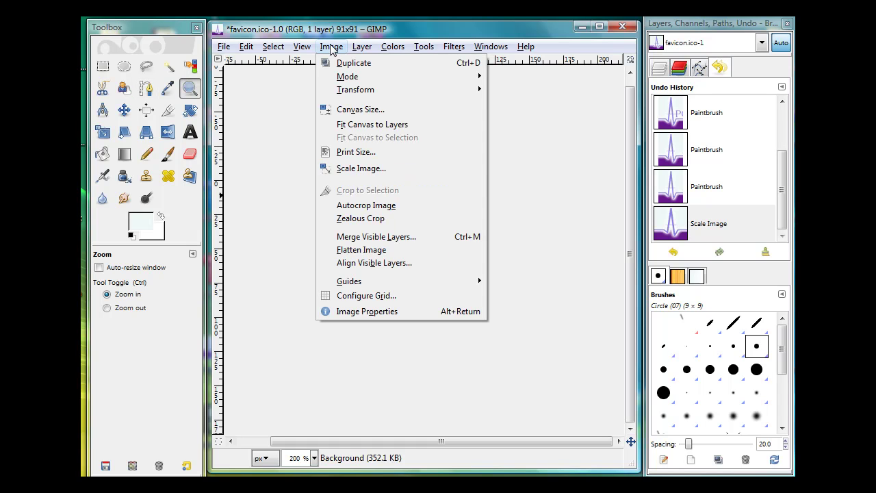
pyautogui.click(353, 168)
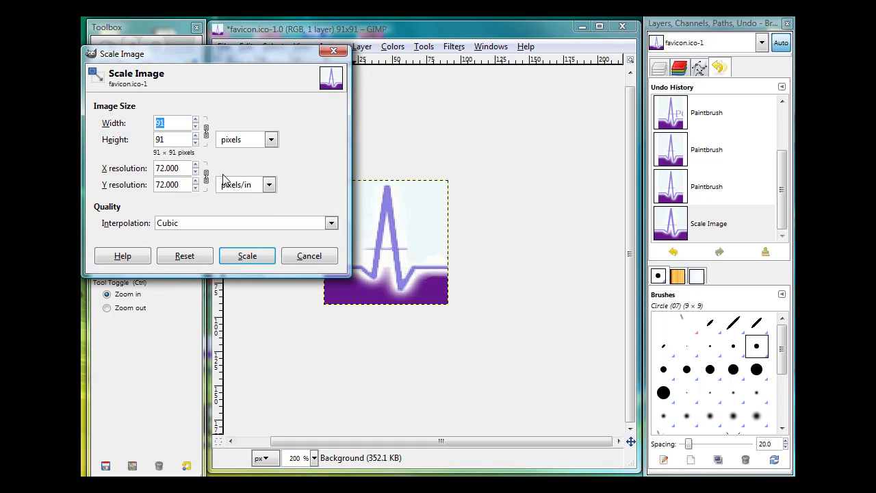
pyautogui.moveTo(205, 55); pyautogui.dragTo(313, 64)
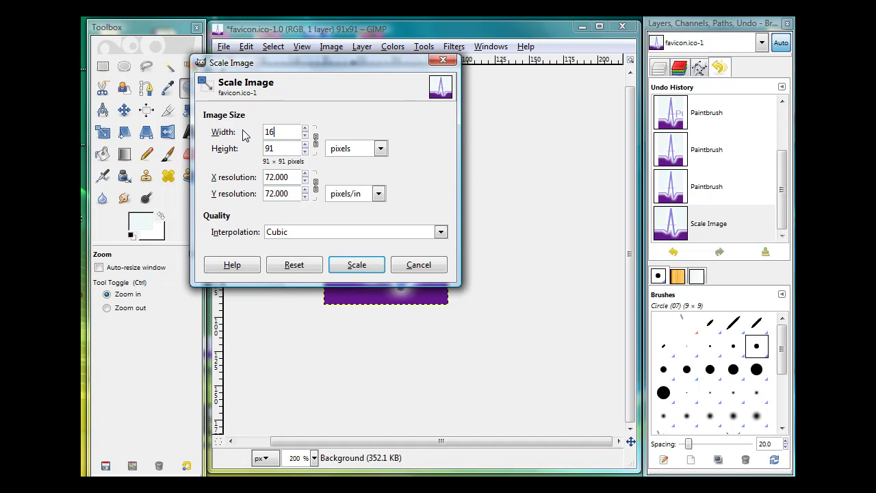
pyautogui.click(353, 269)
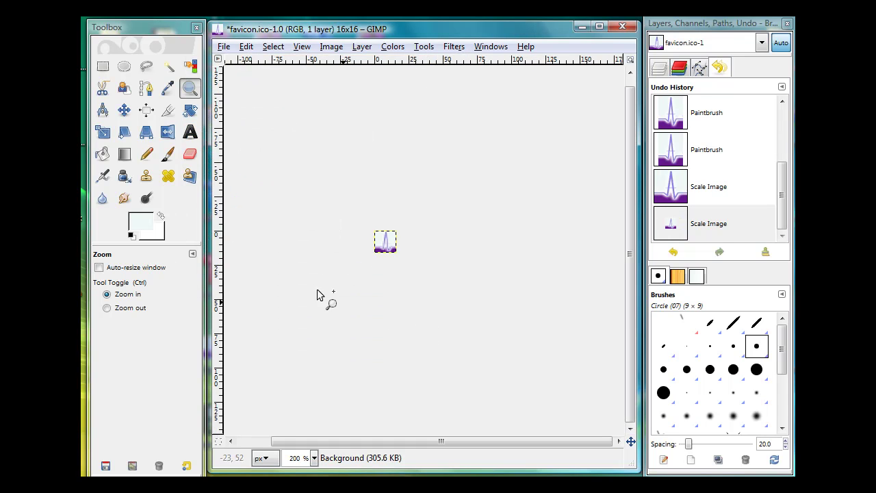
pyautogui.click(314, 458)
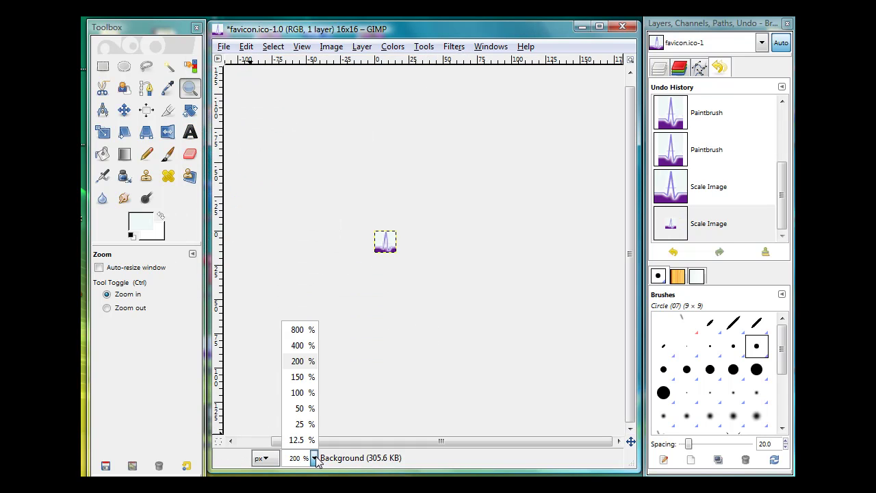
pyautogui.click(298, 392)
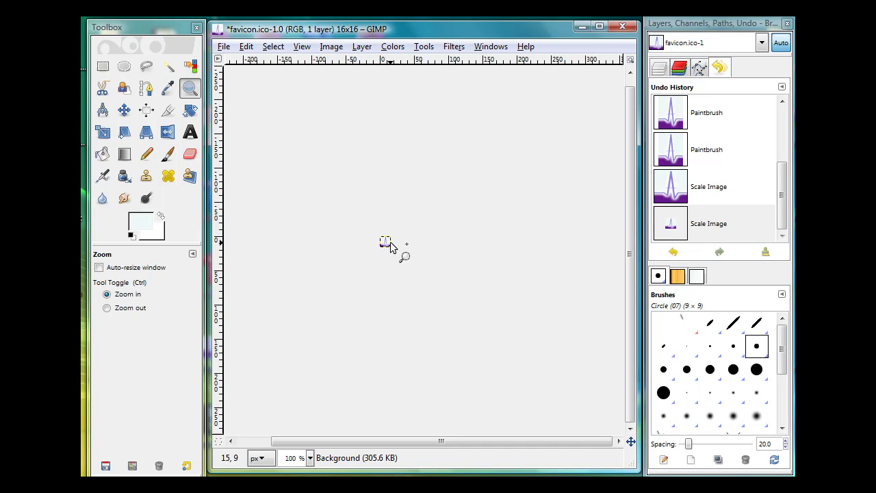
# Undo the 16×16 scale, zoom to 200%, and pick the line's light purple as foreground.
pyautogui.click(246, 48)
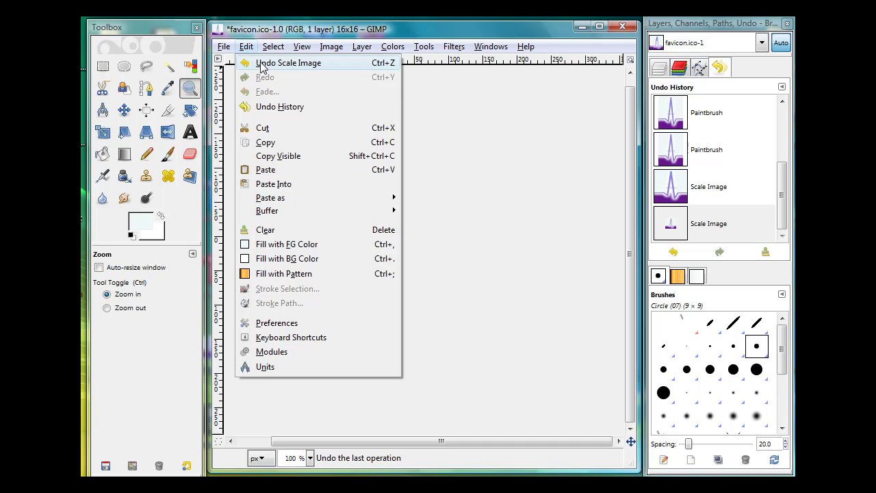
pyautogui.click(264, 63)
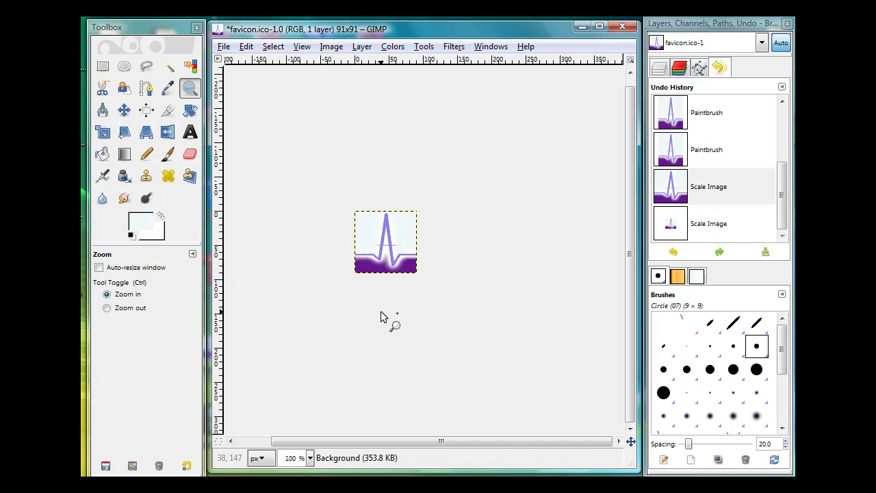
pyautogui.click(190, 88)
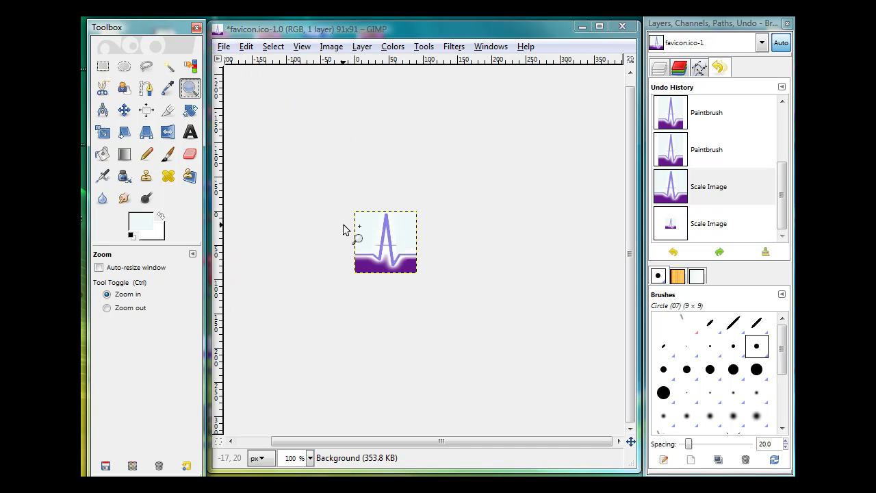
pyautogui.click(384, 241)
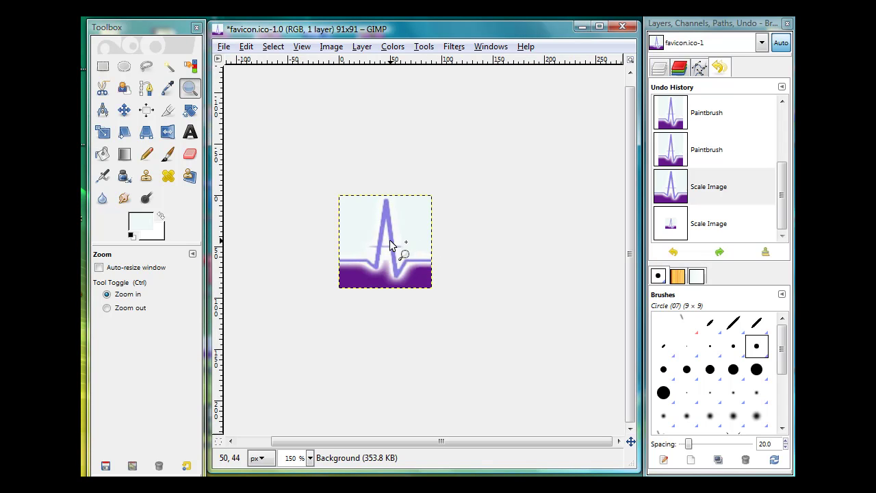
pyautogui.click(387, 239)
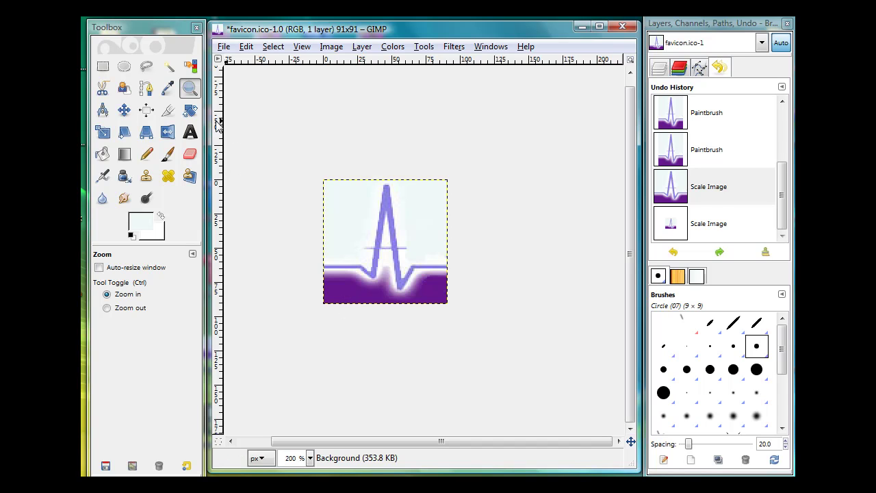
pyautogui.click(167, 87)
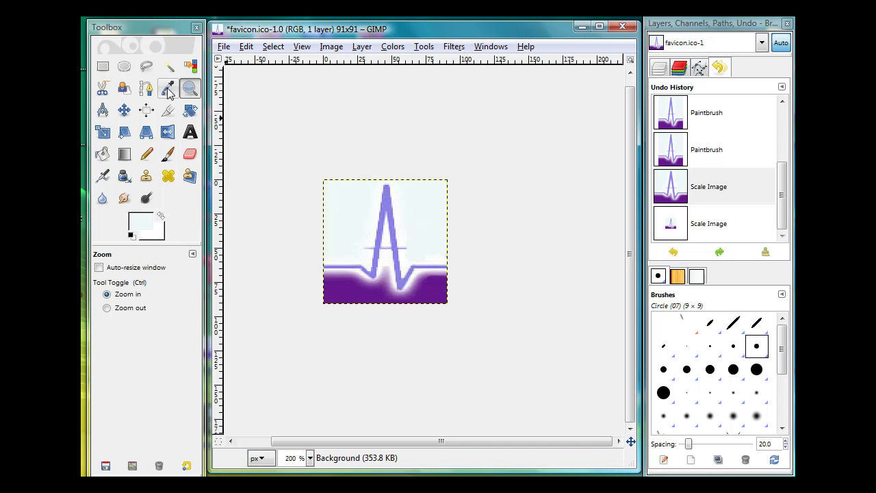
pyautogui.click(385, 202)
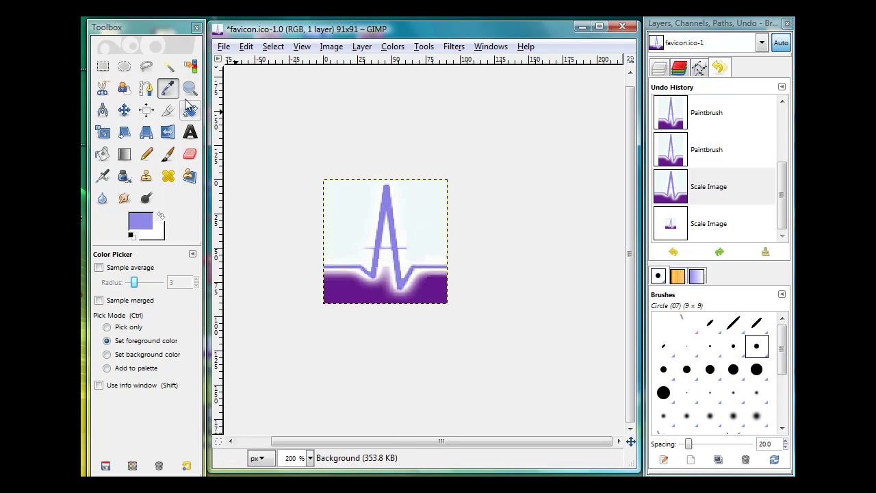
# Draw a two-anchor path along the left baseline and stroke it with a 5 px lavender line.
pyautogui.click(147, 93)
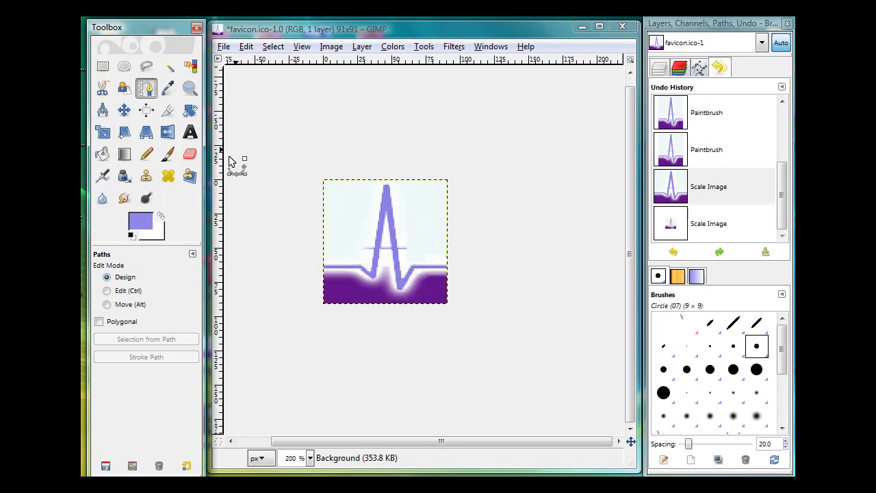
pyautogui.click(325, 263)
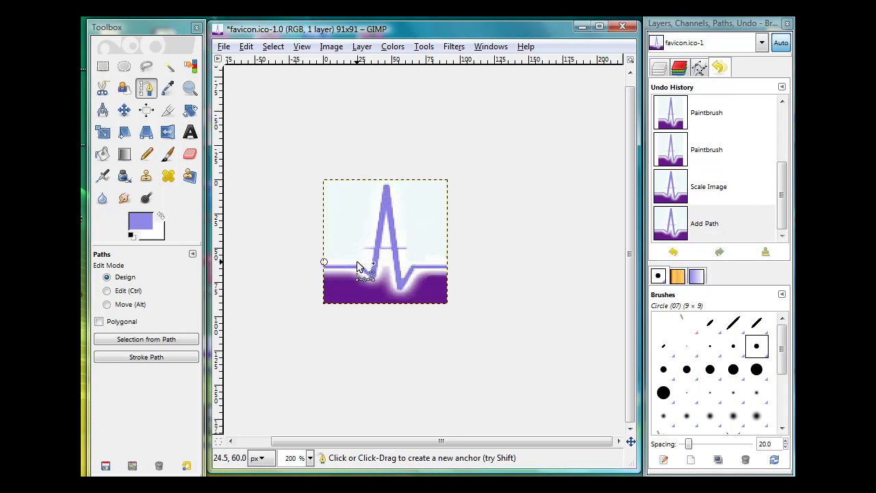
pyautogui.click(356, 262)
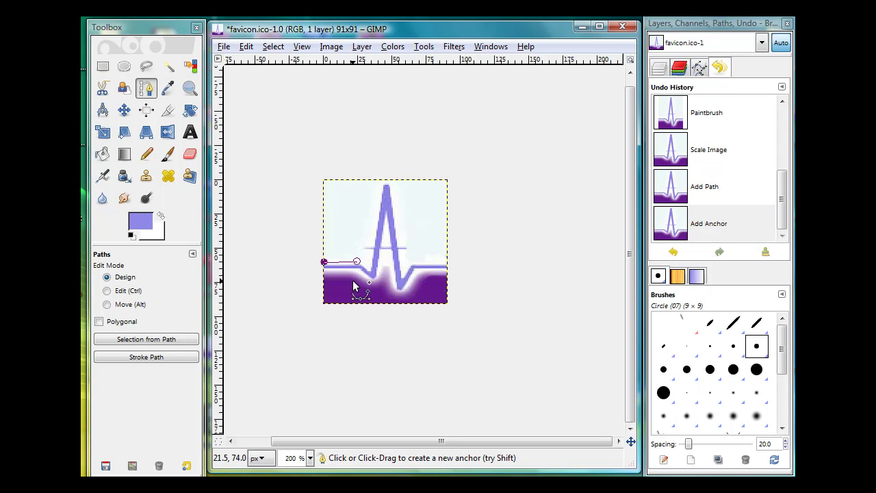
pyautogui.click(357, 264)
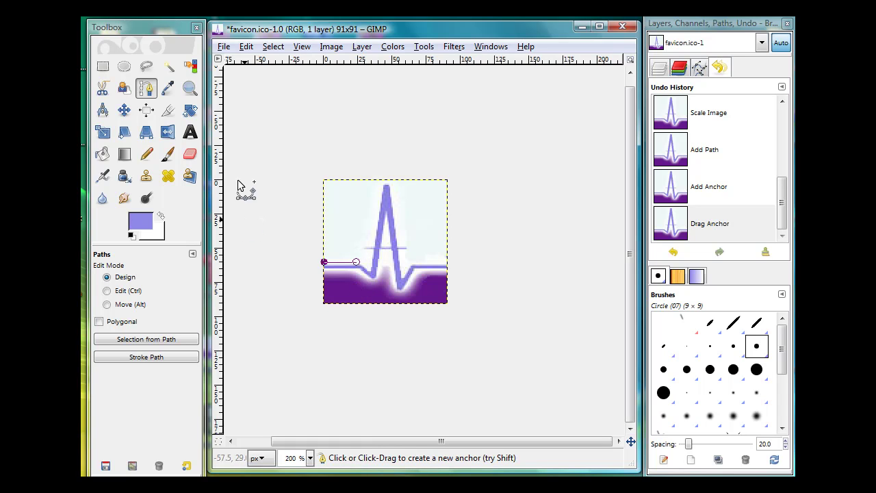
pyautogui.click(246, 47)
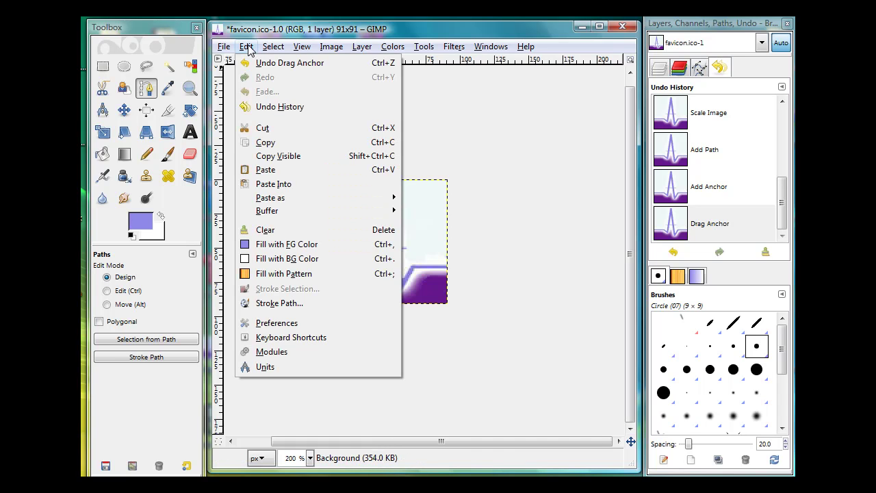
pyautogui.click(248, 48)
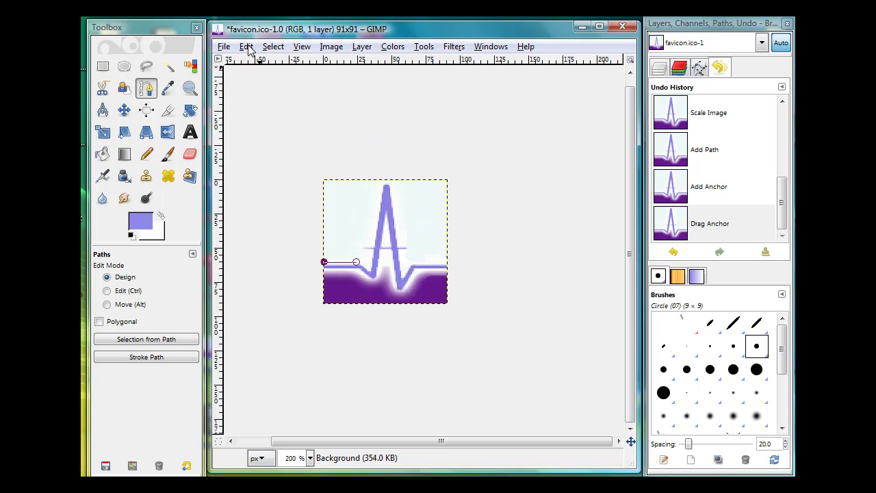
pyautogui.click(144, 359)
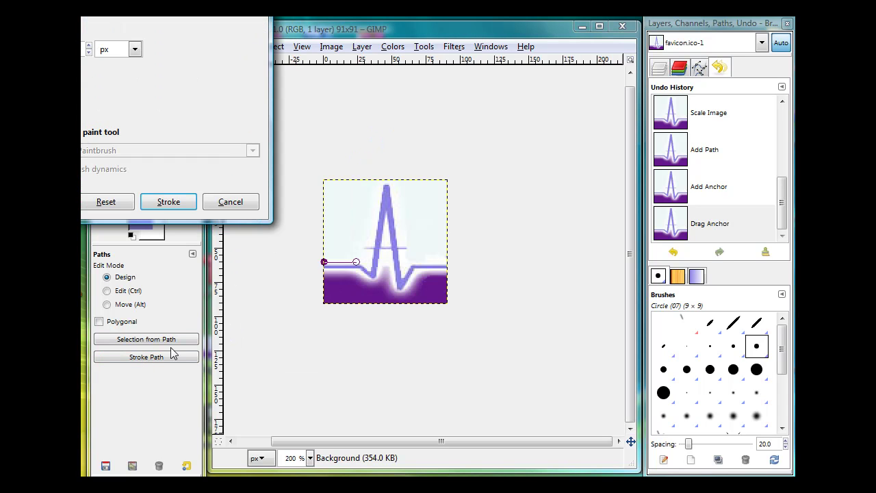
pyautogui.moveTo(153, 0)
pyautogui.mouseDown()
pyautogui.moveTo(225, 0)
pyautogui.moveTo(216, 31)
pyautogui.mouseUp()
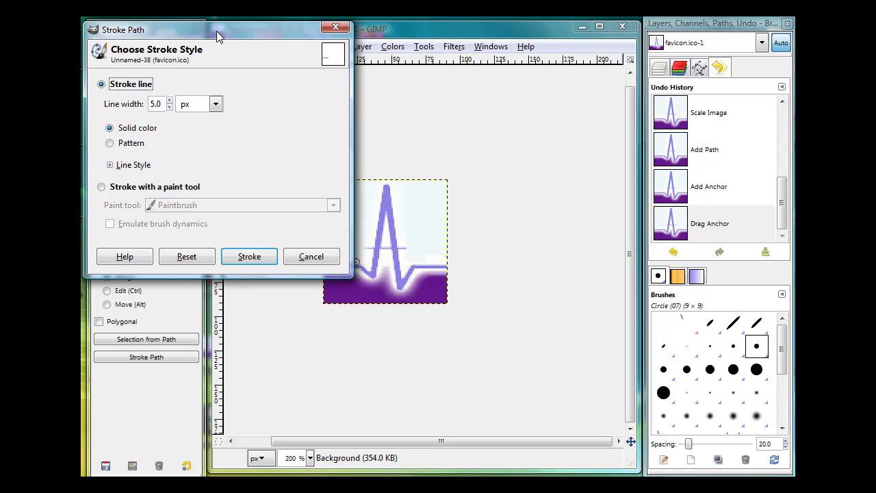
pyautogui.click(249, 257)
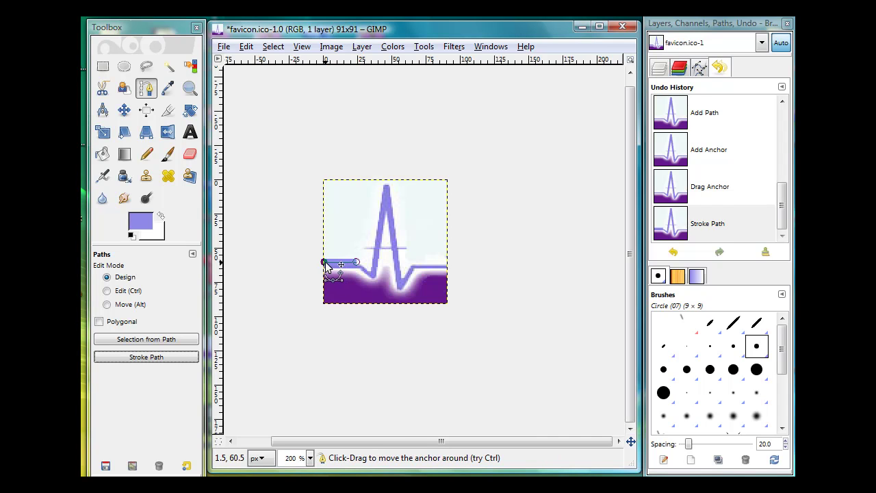
# Move the path into the dip and stroke that segment with the 5 px line.
pyautogui.moveTo(326, 264); pyautogui.dragTo(373, 272)
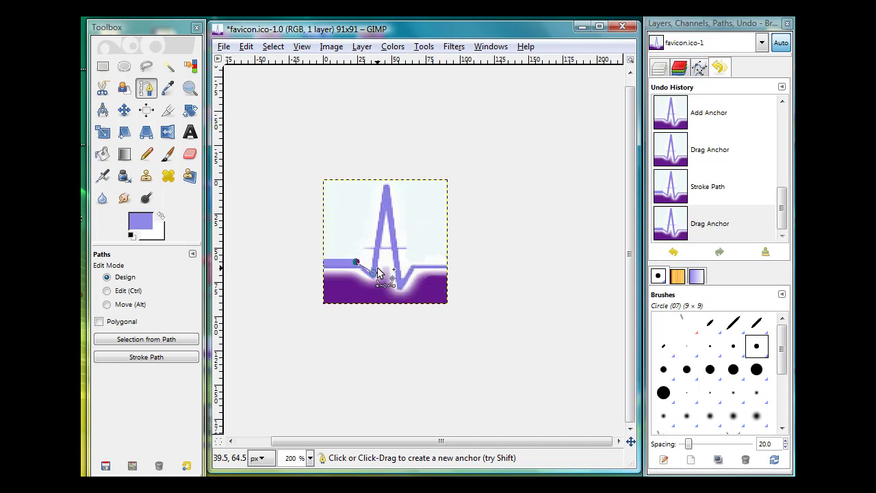
pyautogui.click(371, 271)
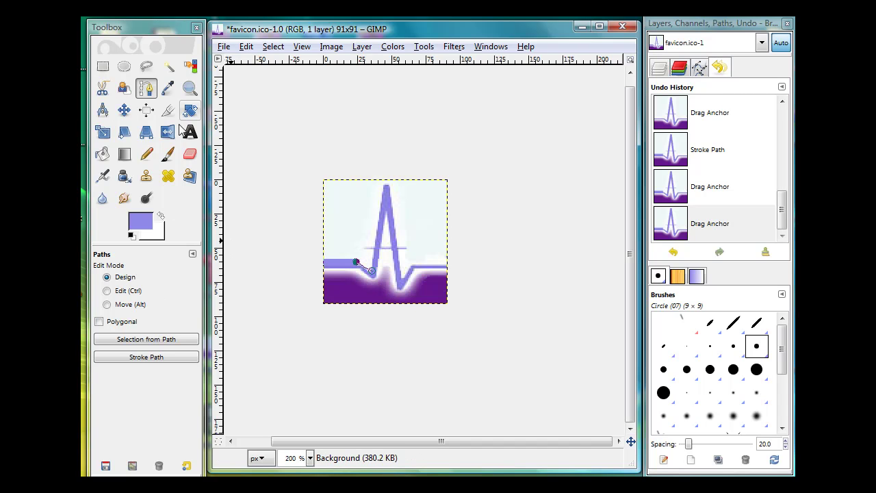
pyautogui.click(142, 357)
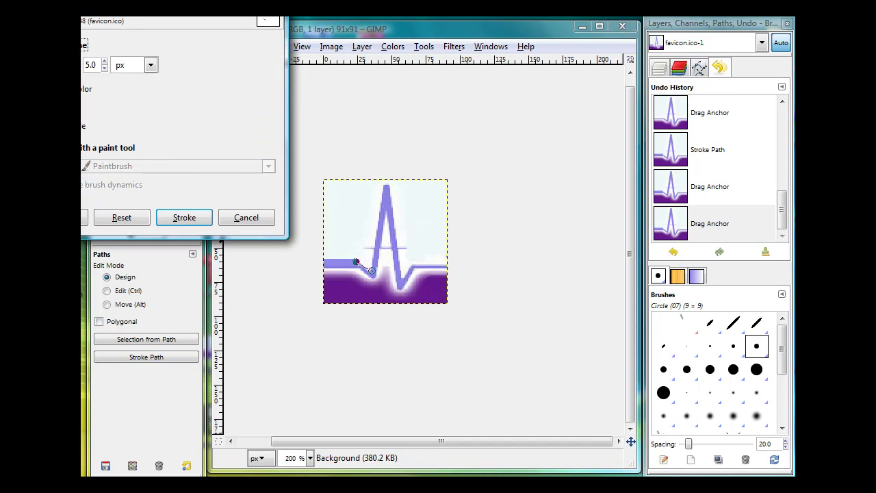
pyautogui.moveTo(142, 17); pyautogui.dragTo(208, 26)
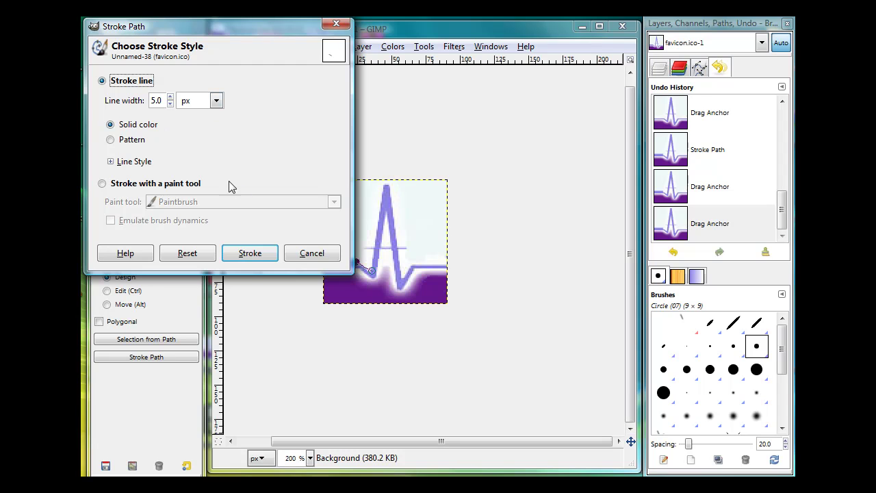
pyautogui.click(249, 254)
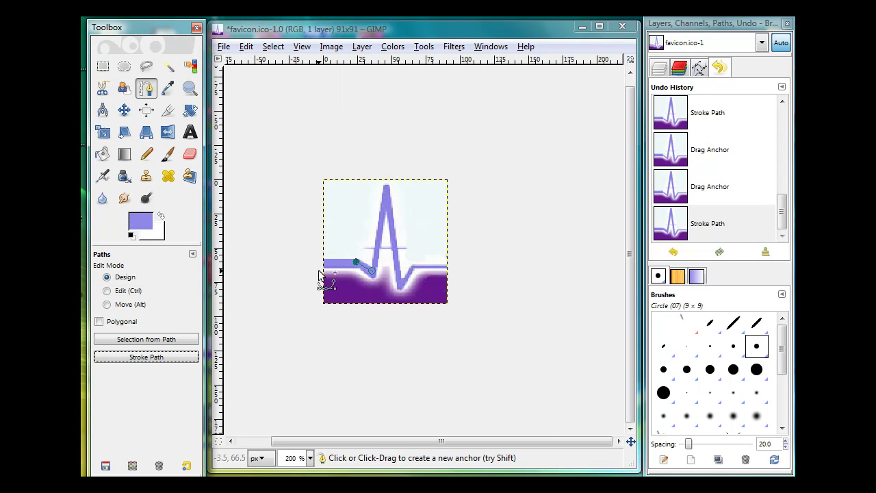
# Reposition the path and stroke both the rising and descending sides of the peak.
pyautogui.click(370, 271)
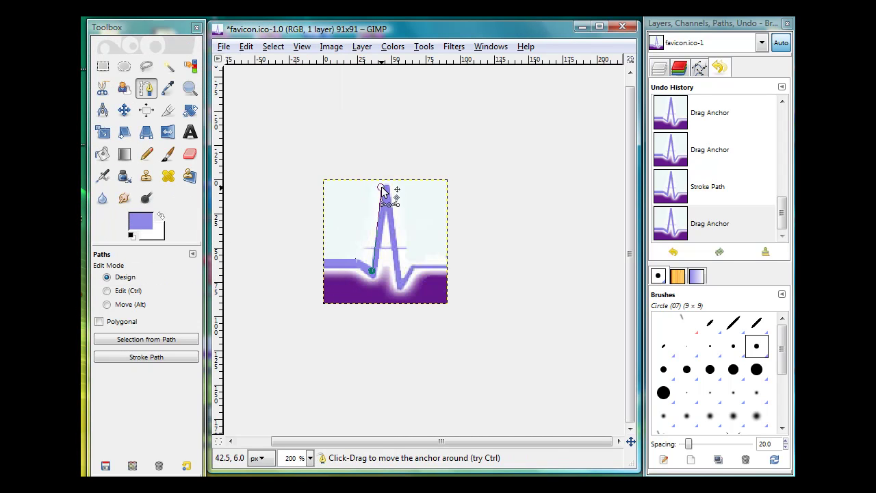
pyautogui.moveTo(382, 186); pyautogui.dragTo(386, 188)
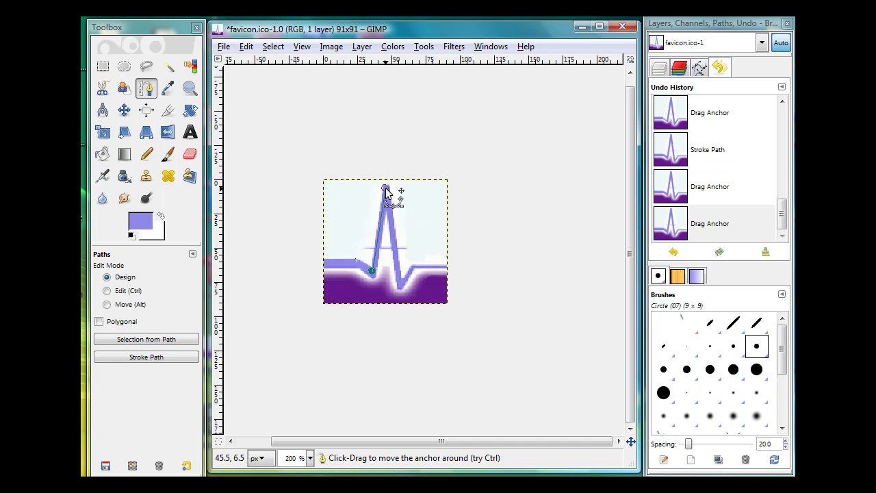
pyautogui.click(385, 188)
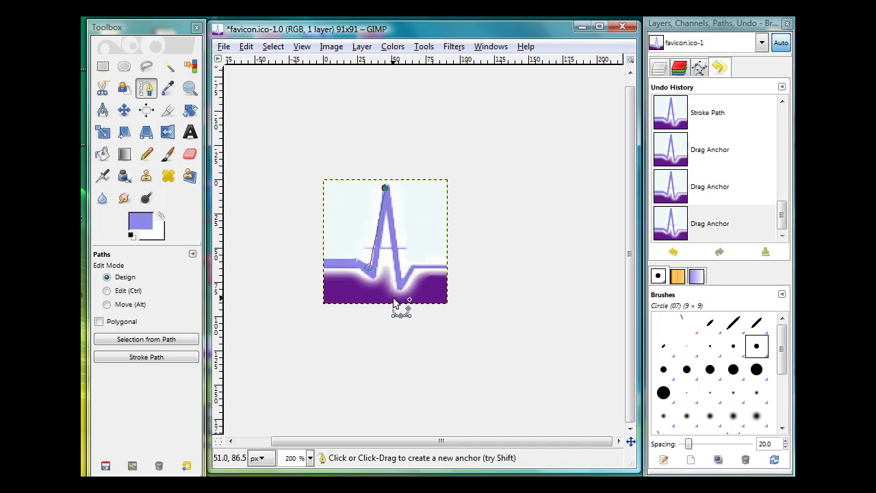
pyautogui.click(143, 358)
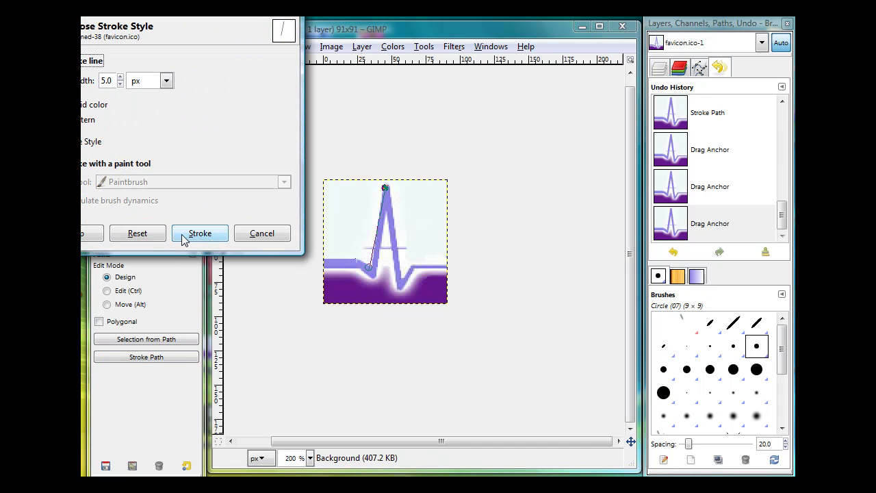
pyautogui.click(182, 234)
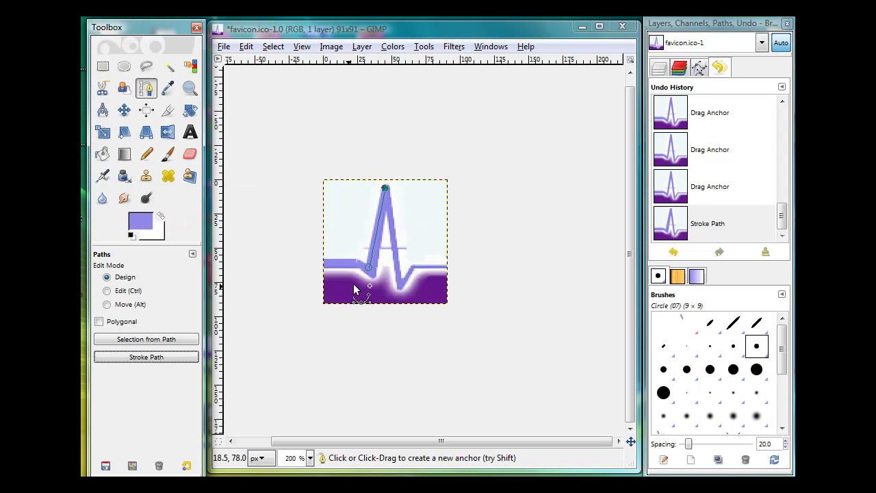
pyautogui.moveTo(368, 267); pyautogui.dragTo(403, 276)
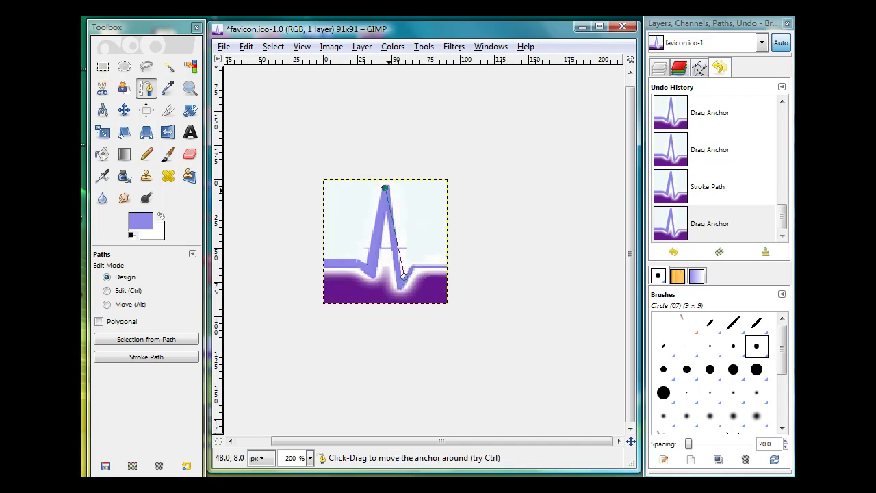
pyautogui.moveTo(386, 188); pyautogui.dragTo(387, 186)
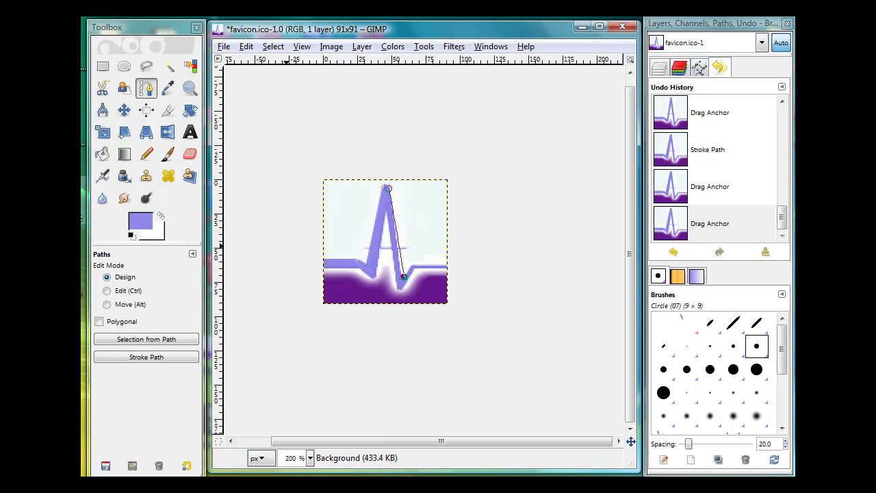
pyautogui.click(147, 358)
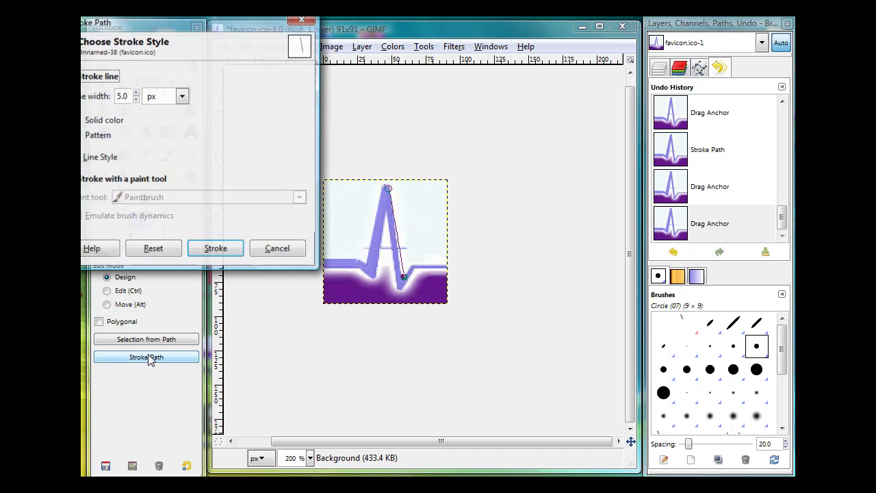
pyautogui.click(212, 250)
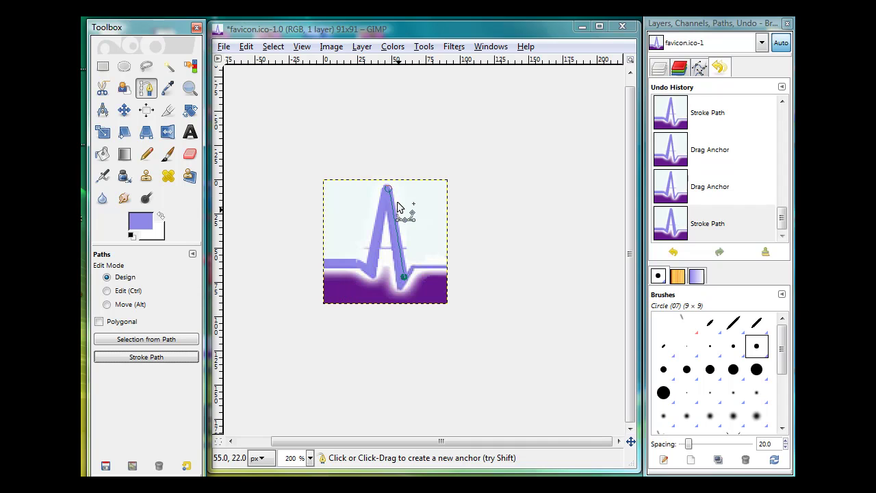
# Stroke the right-hand baseline and the short rising segment on the right.
pyautogui.moveTo(388, 188); pyautogui.dragTo(415, 264)
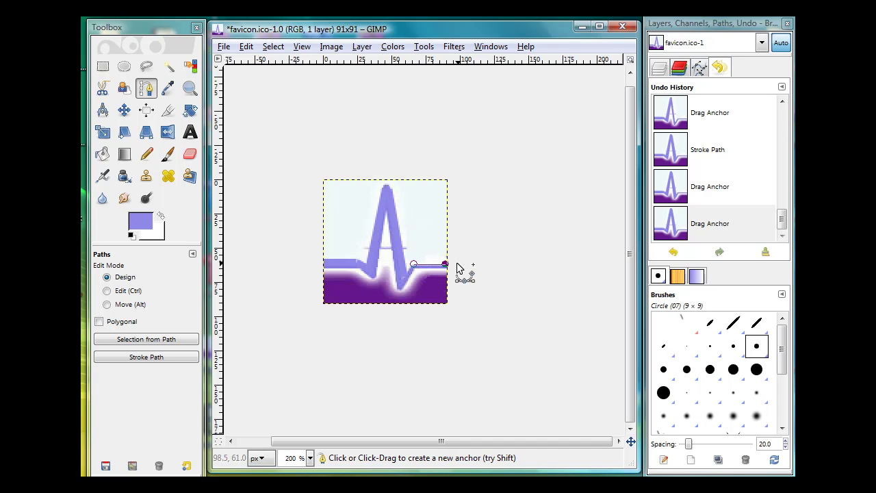
pyautogui.click(172, 357)
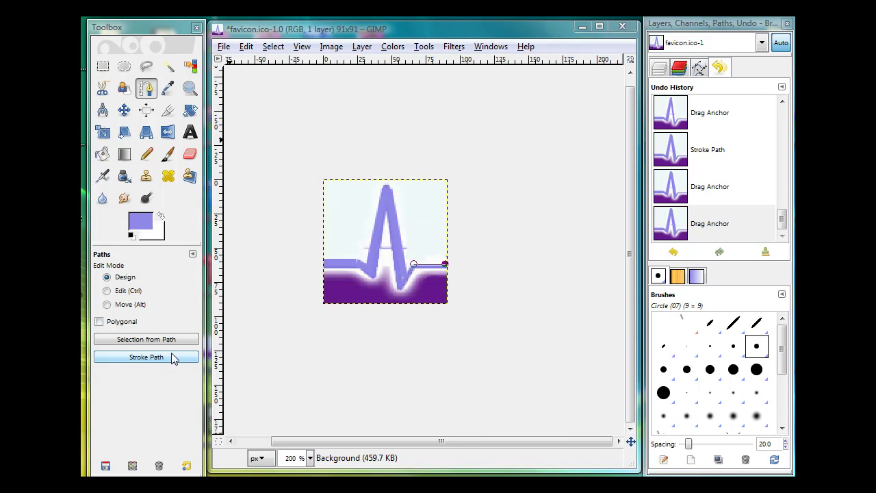
pyautogui.click(246, 284)
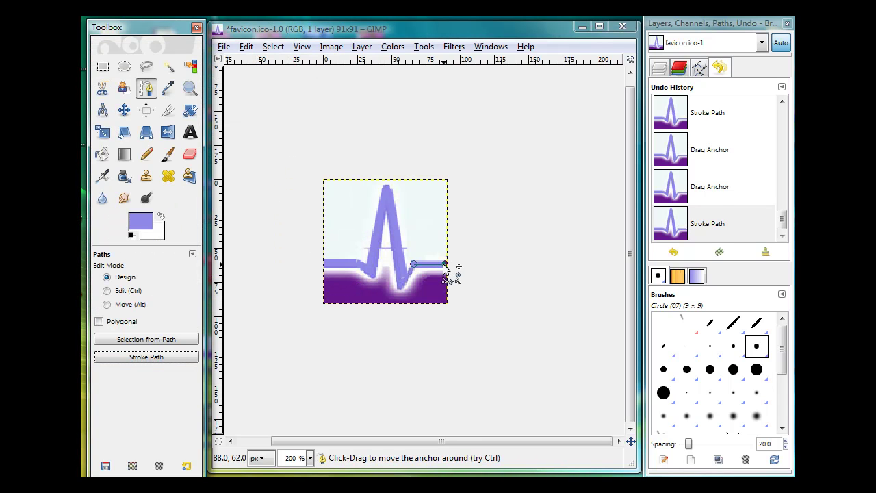
pyautogui.moveTo(443, 267); pyautogui.dragTo(404, 284)
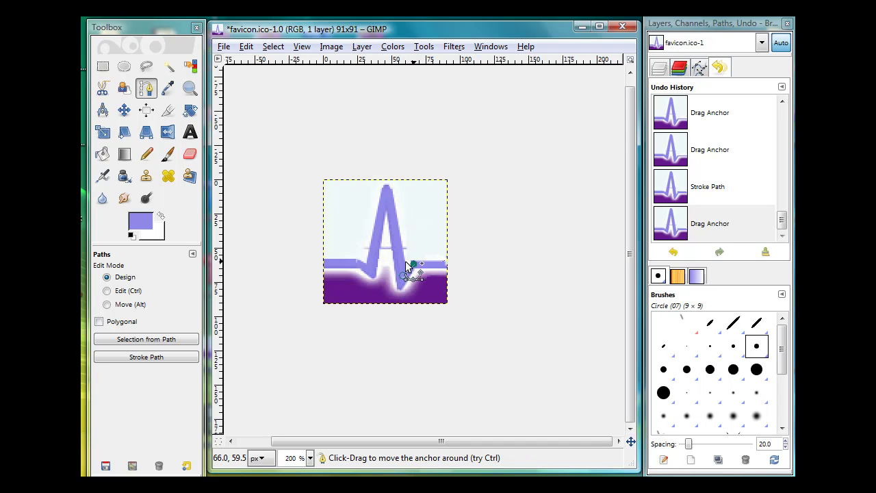
pyautogui.click(148, 360)
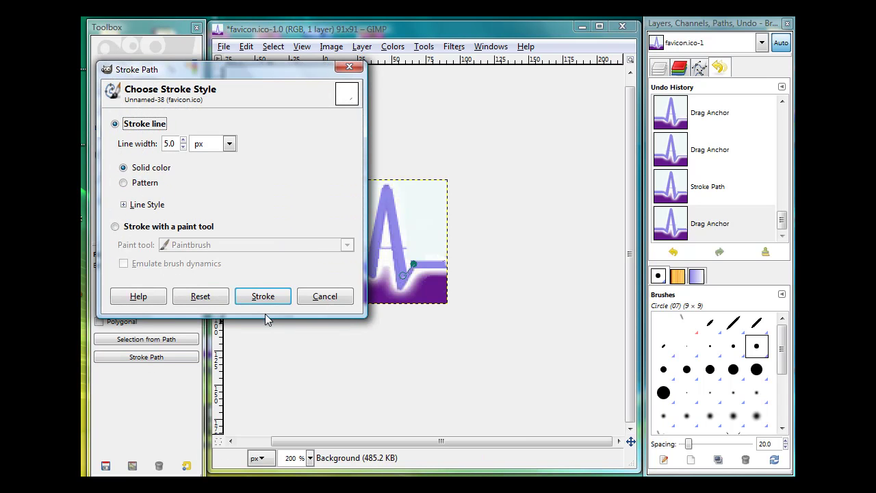
pyautogui.click(262, 296)
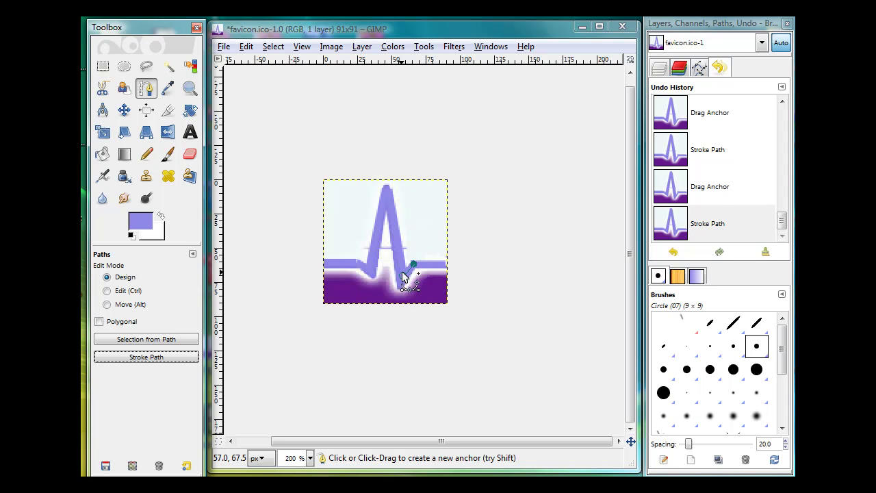
pyautogui.moveTo(404, 275); pyautogui.dragTo(363, 247)
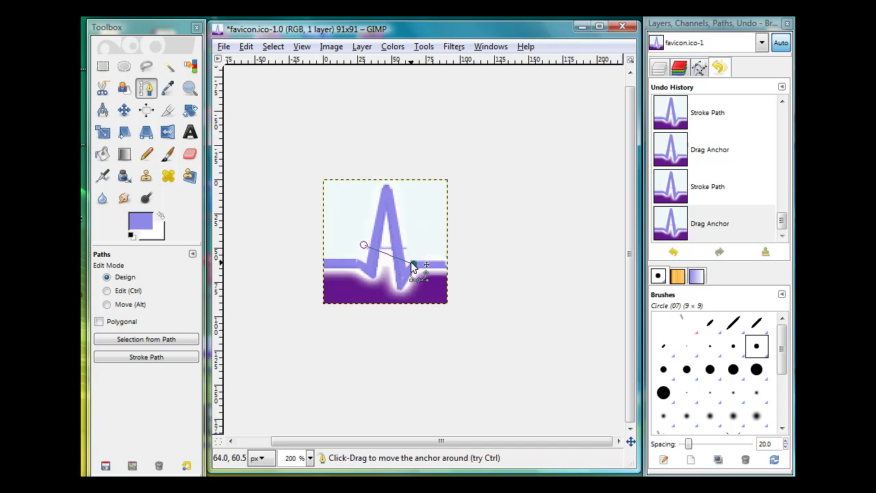
# Level the path across the A's two legs and stroke it as a lavender crossbar.
pyautogui.moveTo(412, 263); pyautogui.dragTo(409, 247)
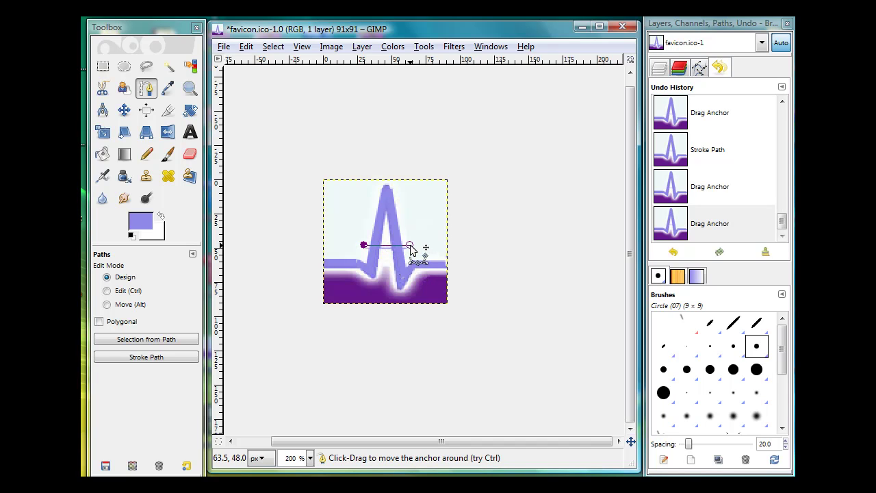
pyautogui.click(363, 246)
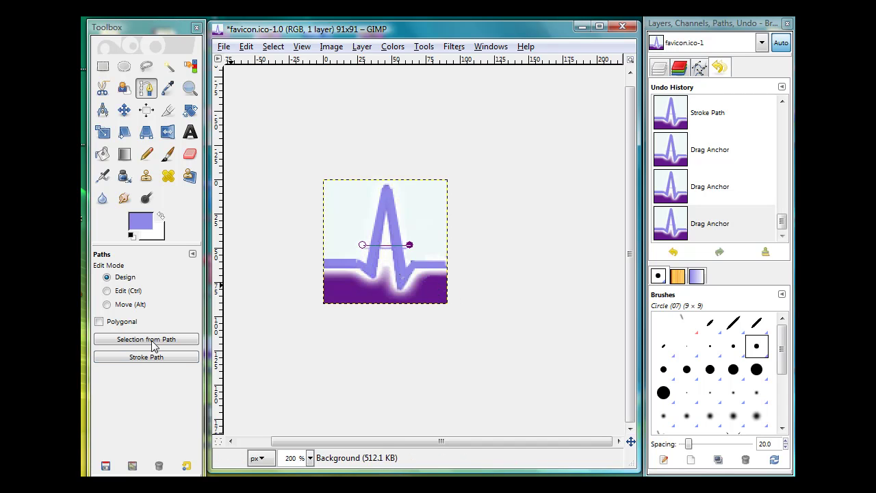
pyautogui.click(143, 357)
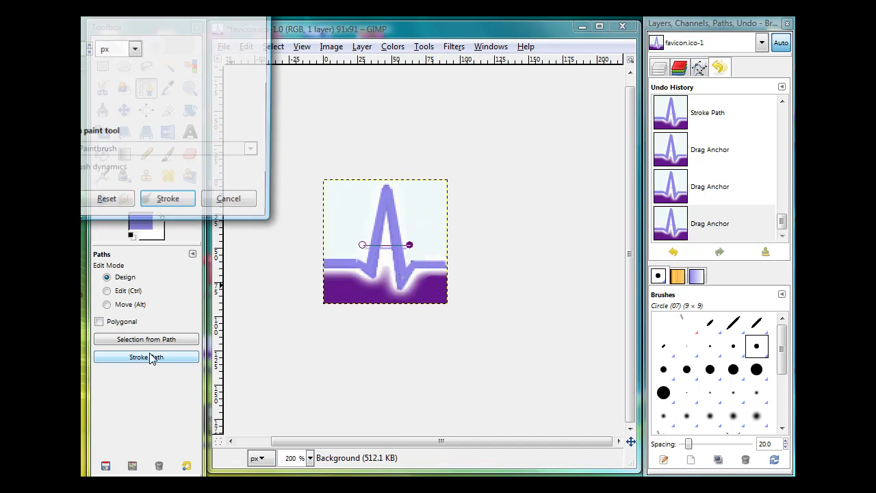
pyautogui.click(162, 205)
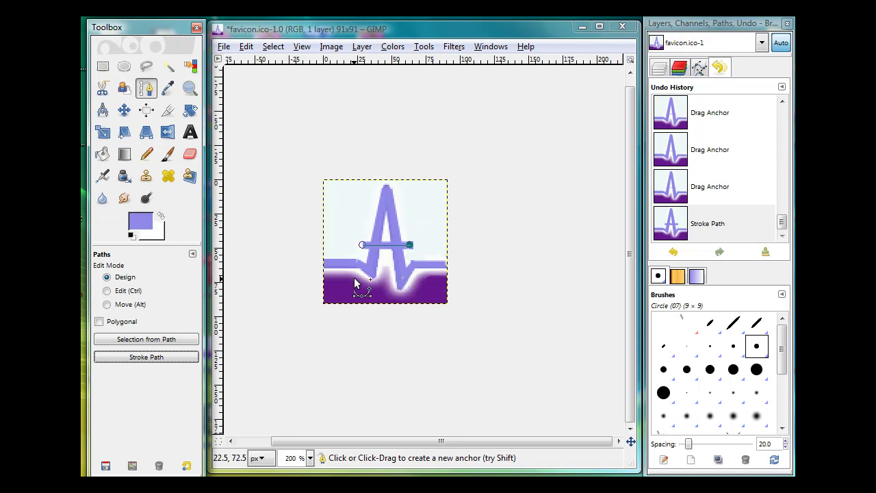
# Pencil over the line near the A's left leg and dot the crossbar's end in lavender.
pyautogui.click(147, 153)
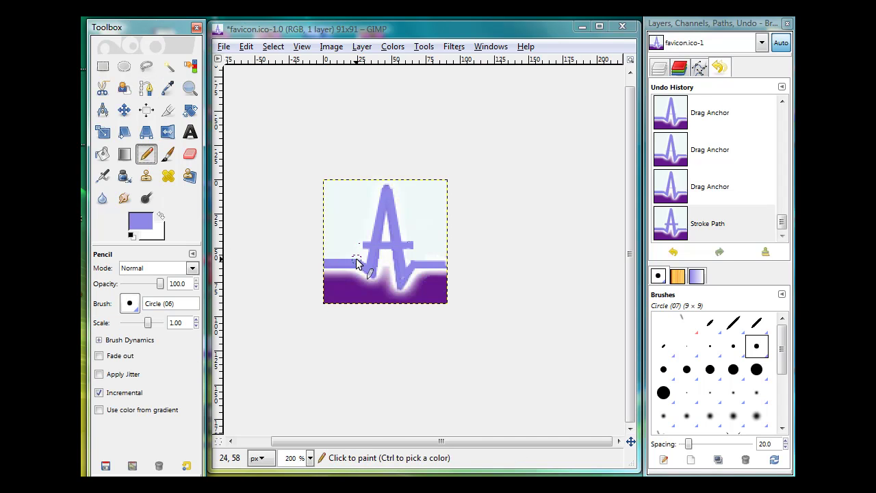
pyautogui.moveTo(356, 267)
pyautogui.mouseDown()
pyautogui.moveTo(404, 288)
pyautogui.moveTo(403, 248)
pyautogui.mouseUp()
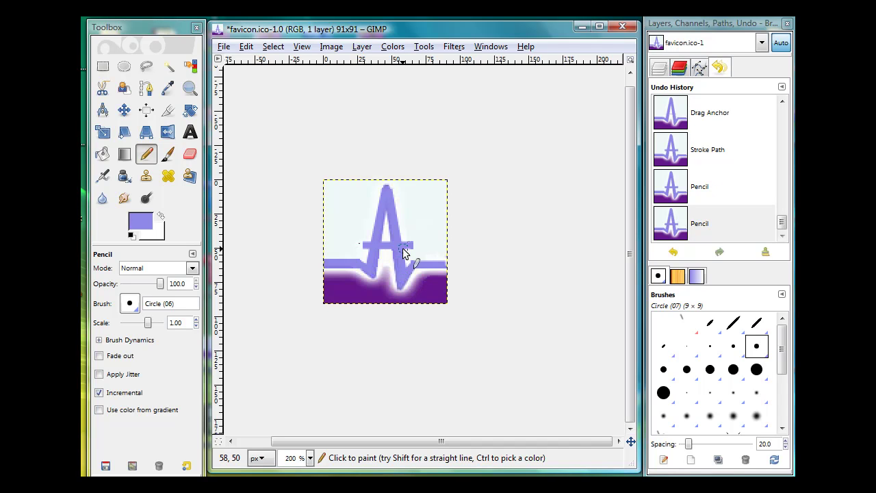
pyautogui.click(408, 244)
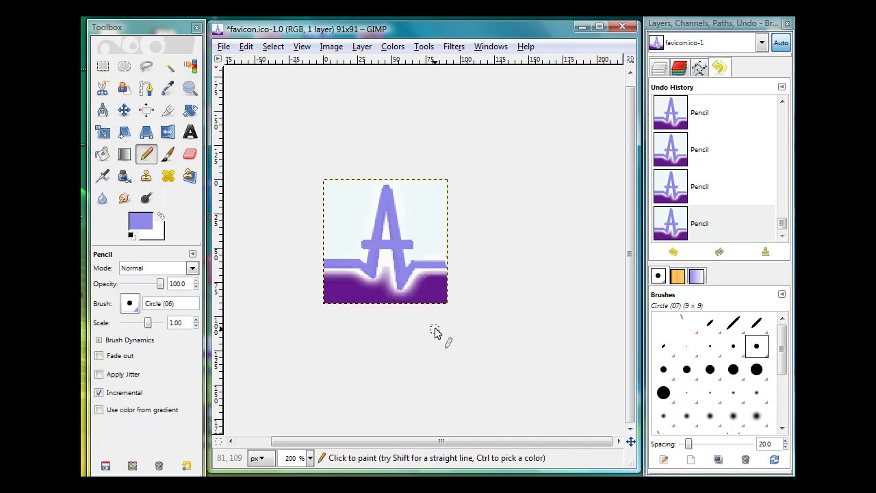
# Sample the base's dark purple and pencil over the light spot and white notch.
pyautogui.click(168, 87)
pyautogui.click(346, 289)
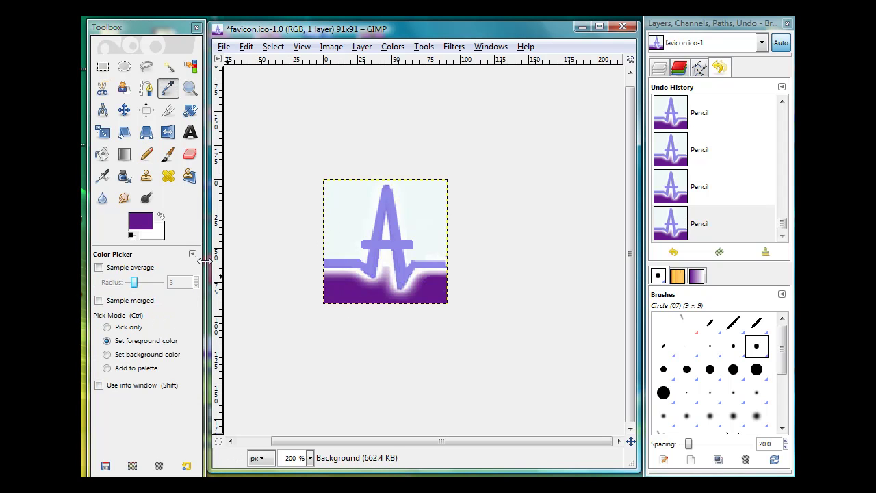
pyautogui.click(146, 154)
pyautogui.click(424, 282)
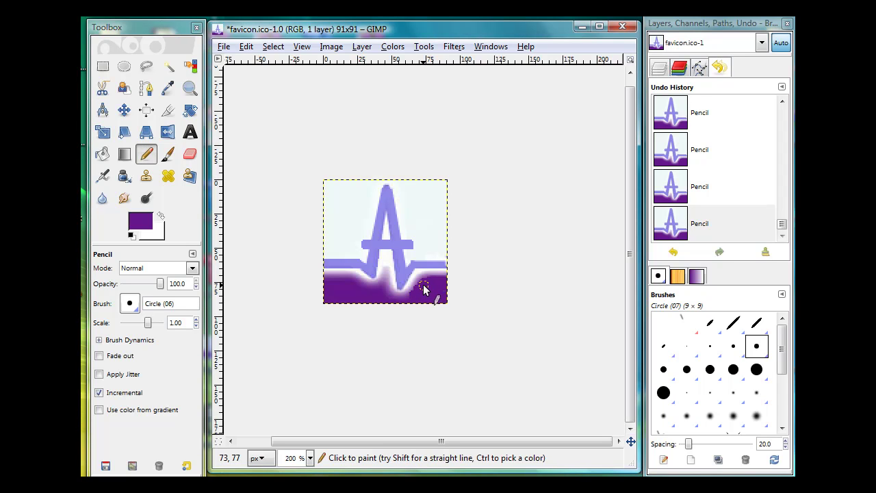
pyautogui.moveTo(427, 282)
pyautogui.mouseDown()
pyautogui.moveTo(414, 298)
pyautogui.moveTo(384, 303)
pyautogui.mouseUp()
# Scale the logo to 16 × 16 pixels with width and height linked, then view it at 100 % zoom.
pyautogui.click(333, 48)
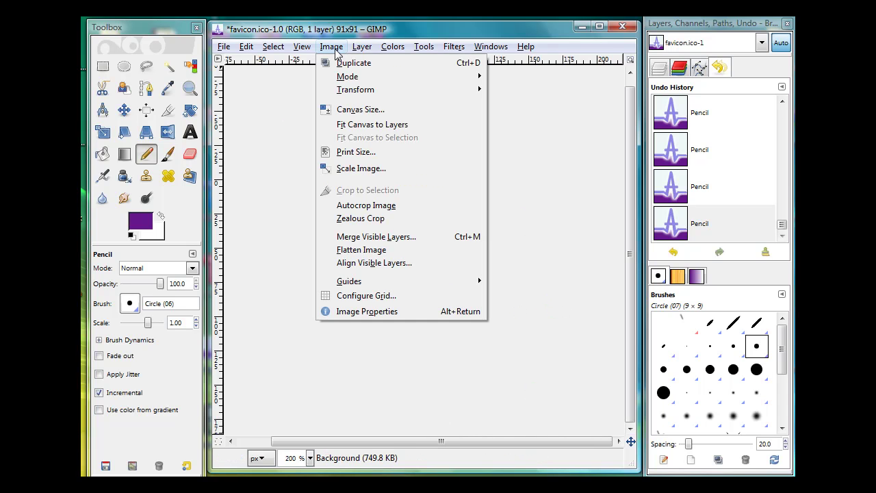
pyautogui.click(365, 170)
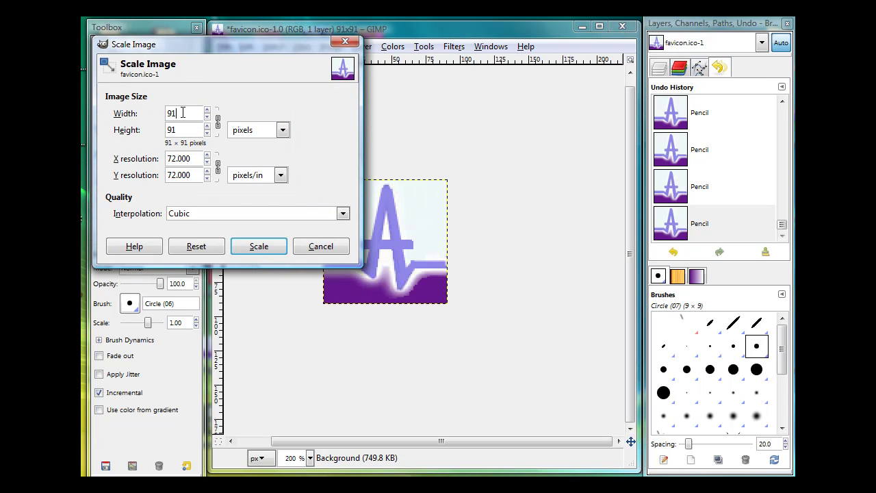
pyautogui.write('16')
pyautogui.click(177, 128)
pyautogui.click(257, 247)
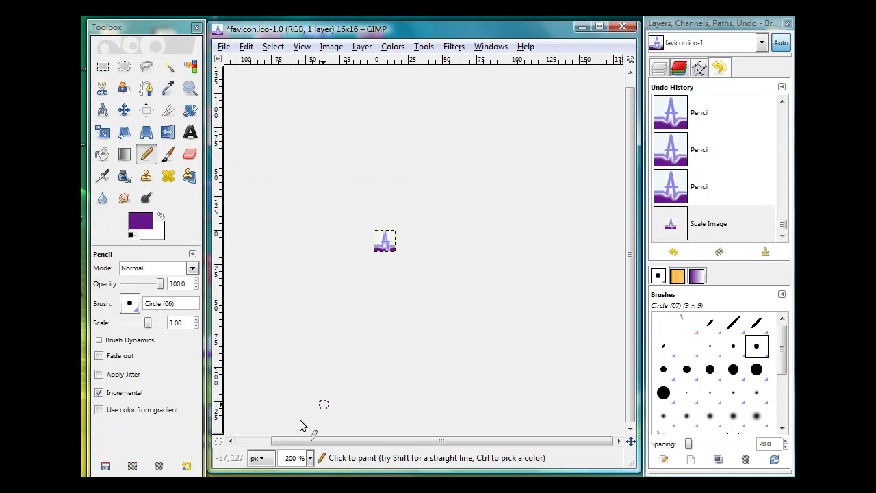
pyautogui.click(310, 458)
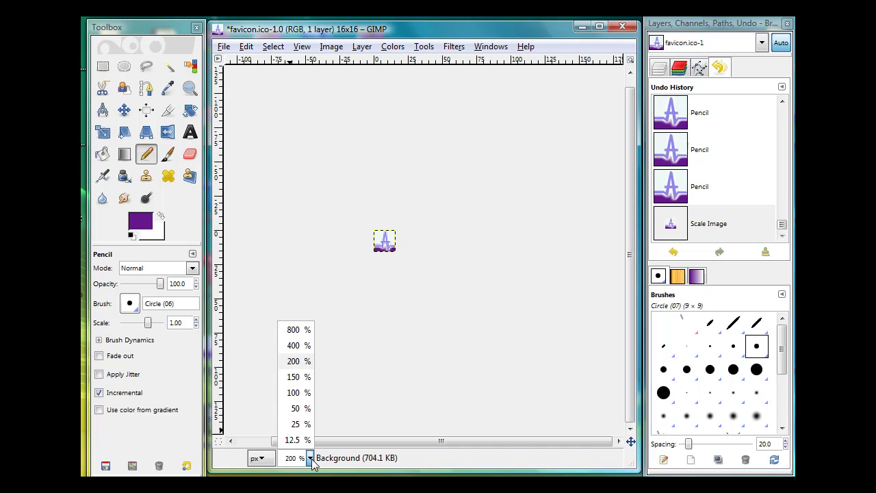
pyautogui.click(295, 392)
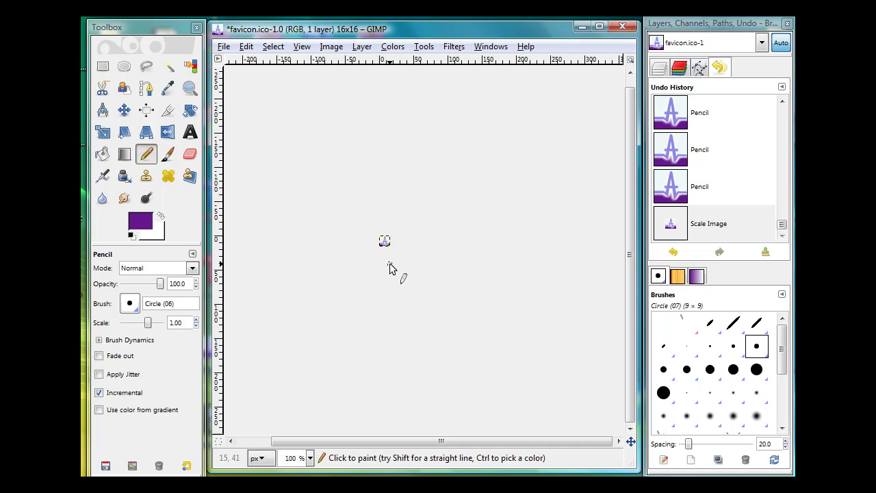
# Start Save As and pick Microsoft Windows icon as the file type.
pyautogui.click(224, 47)
pyautogui.click(252, 170)
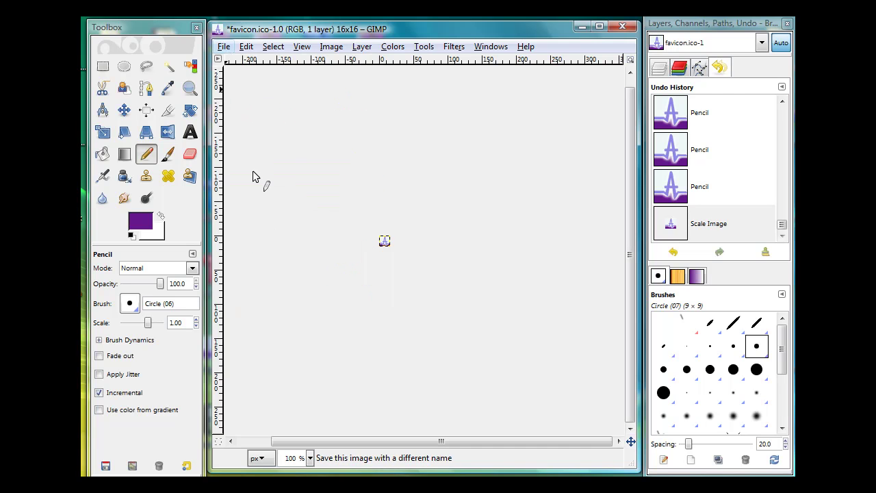
pyautogui.moveTo(242, 25); pyautogui.dragTo(363, 67)
pyautogui.click(247, 162)
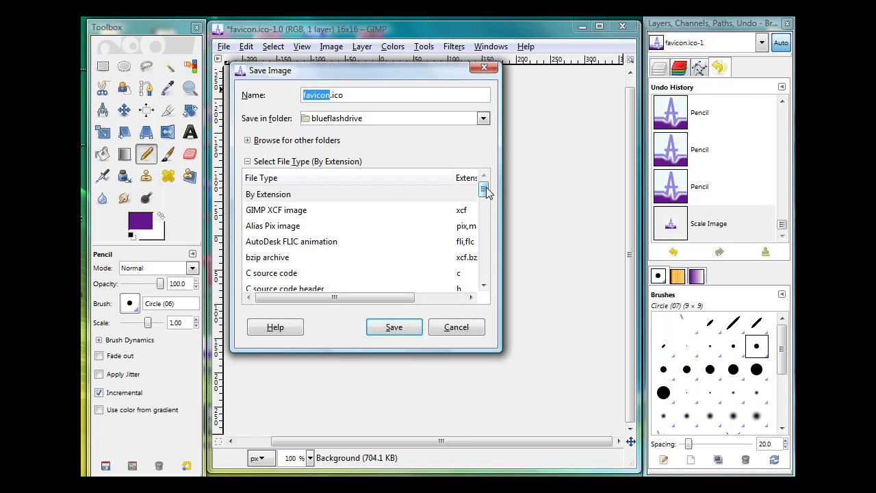
pyautogui.moveTo(484, 190); pyautogui.dragTo(489, 226)
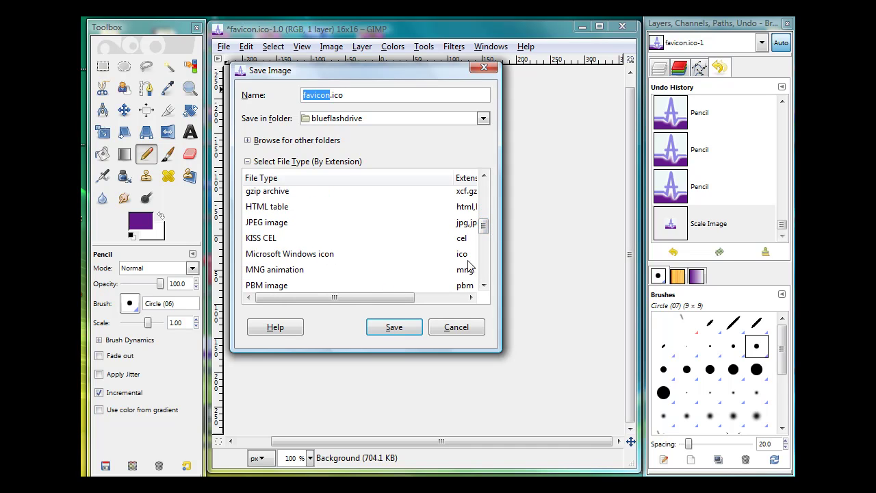
pyautogui.click(308, 257)
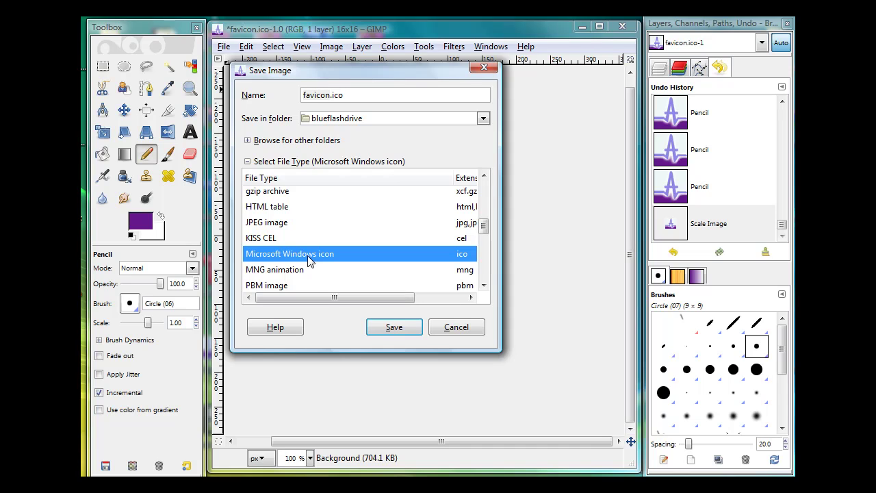
# Confirm the name favicon.ico, the Windows icon type and the blueflashdrive destination folder.
pyautogui.click(302, 95)
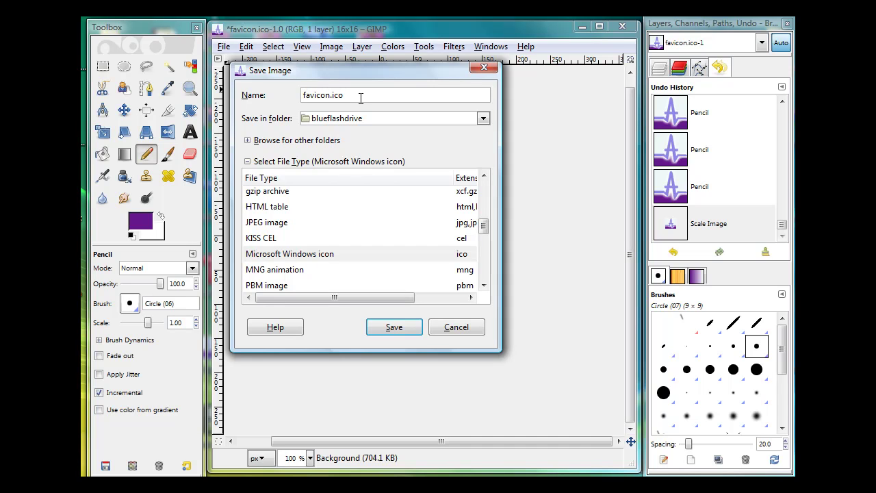
pyautogui.click(305, 255)
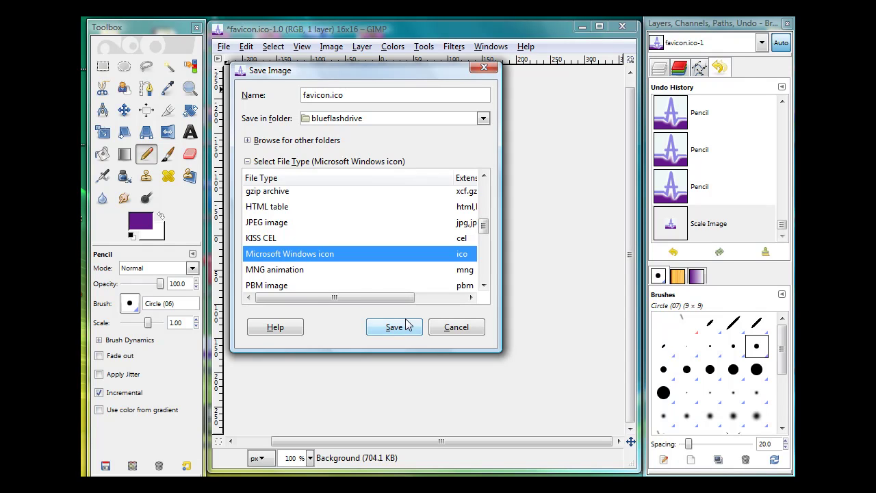
pyautogui.click(248, 141)
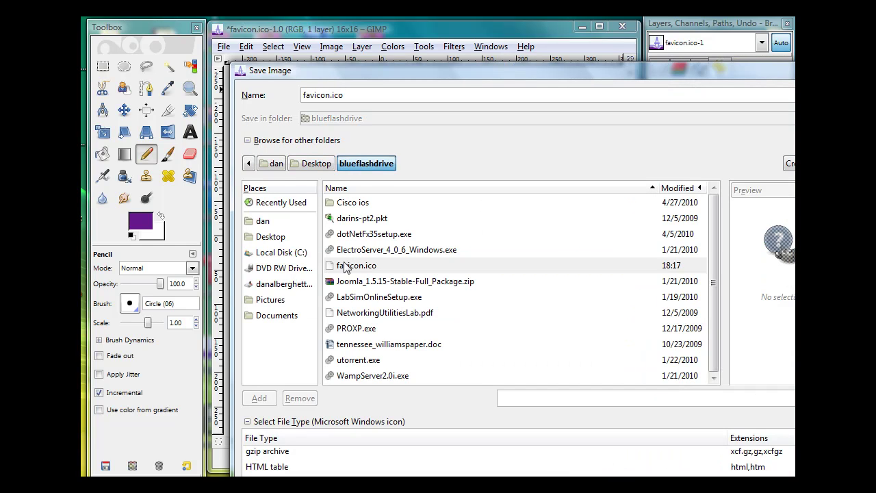
pyautogui.click(248, 141)
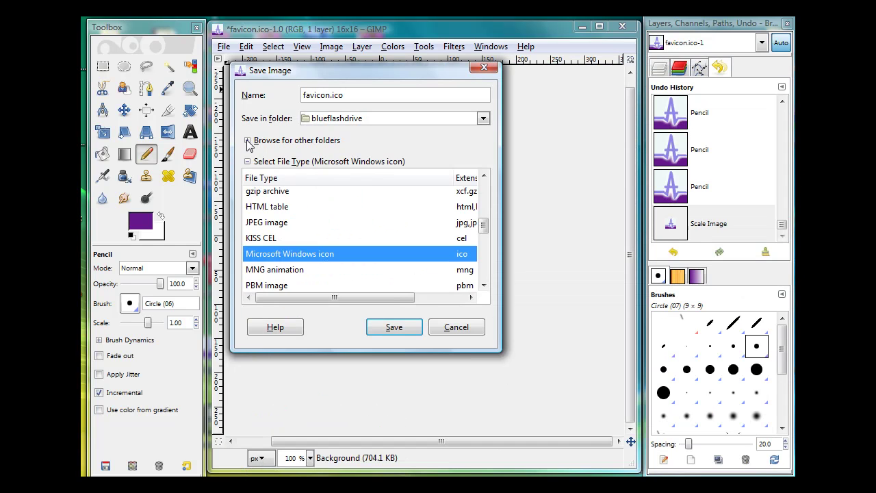
pyautogui.click(248, 141)
pyautogui.click(248, 141)
# Save favicon.ico, replacing the existing file and accepting the Windows icon options.
pyautogui.click(397, 328)
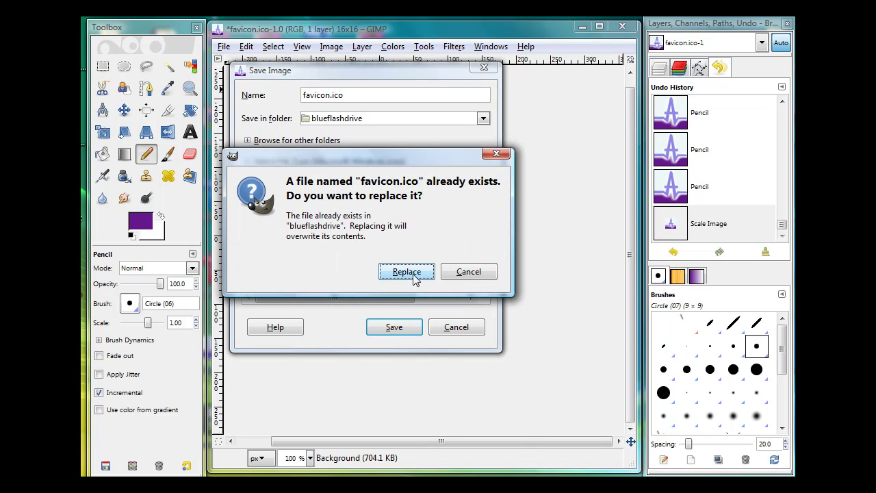
pyautogui.click(407, 271)
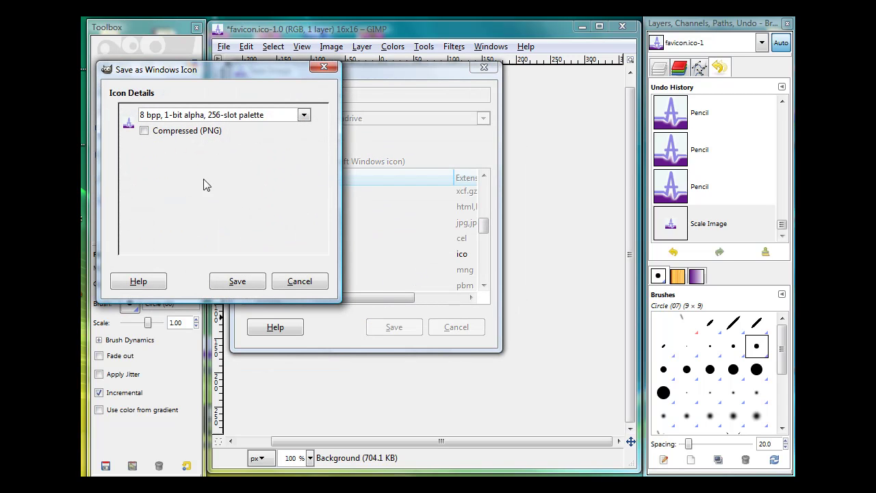
pyautogui.click(234, 282)
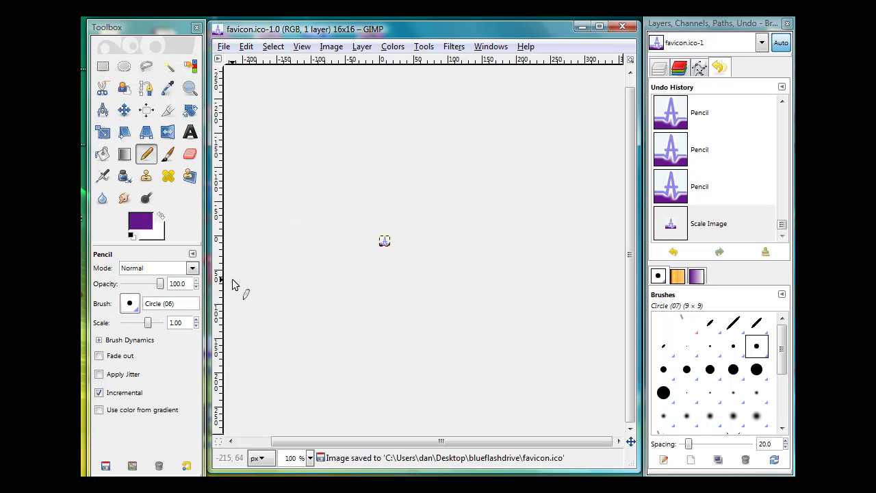